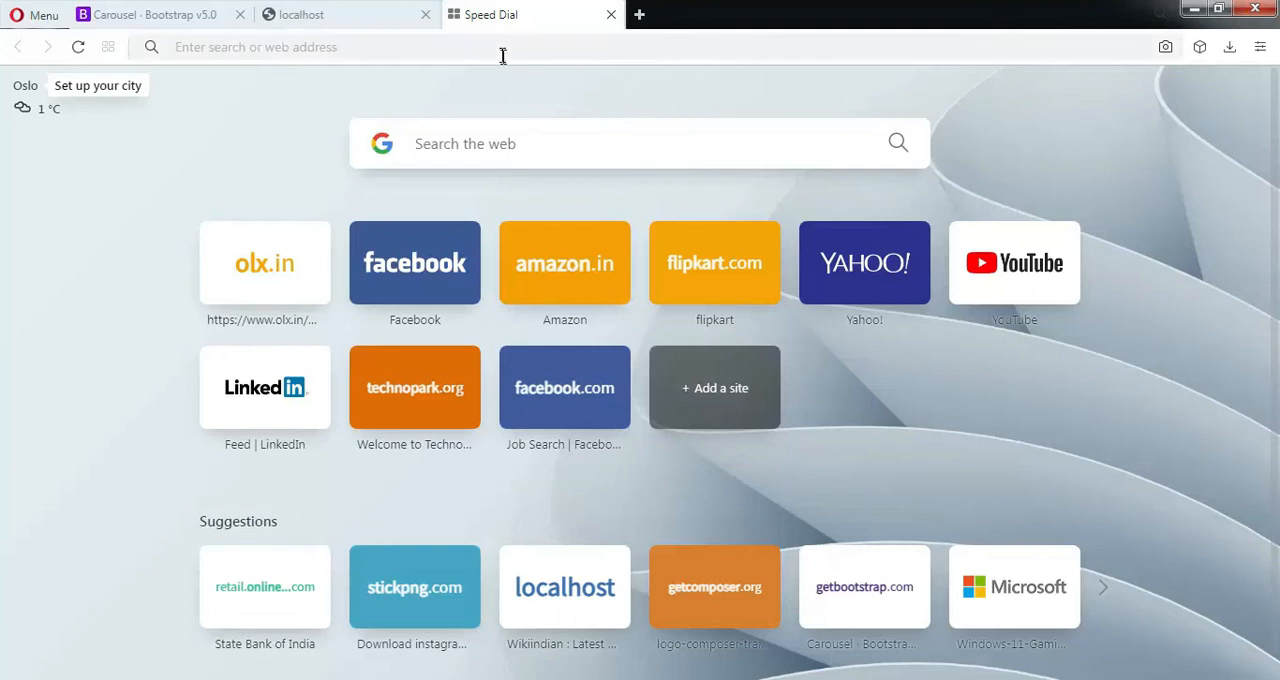
Search the web for "composer"
{"action": "left_click", "coordinate": [520, 47]}
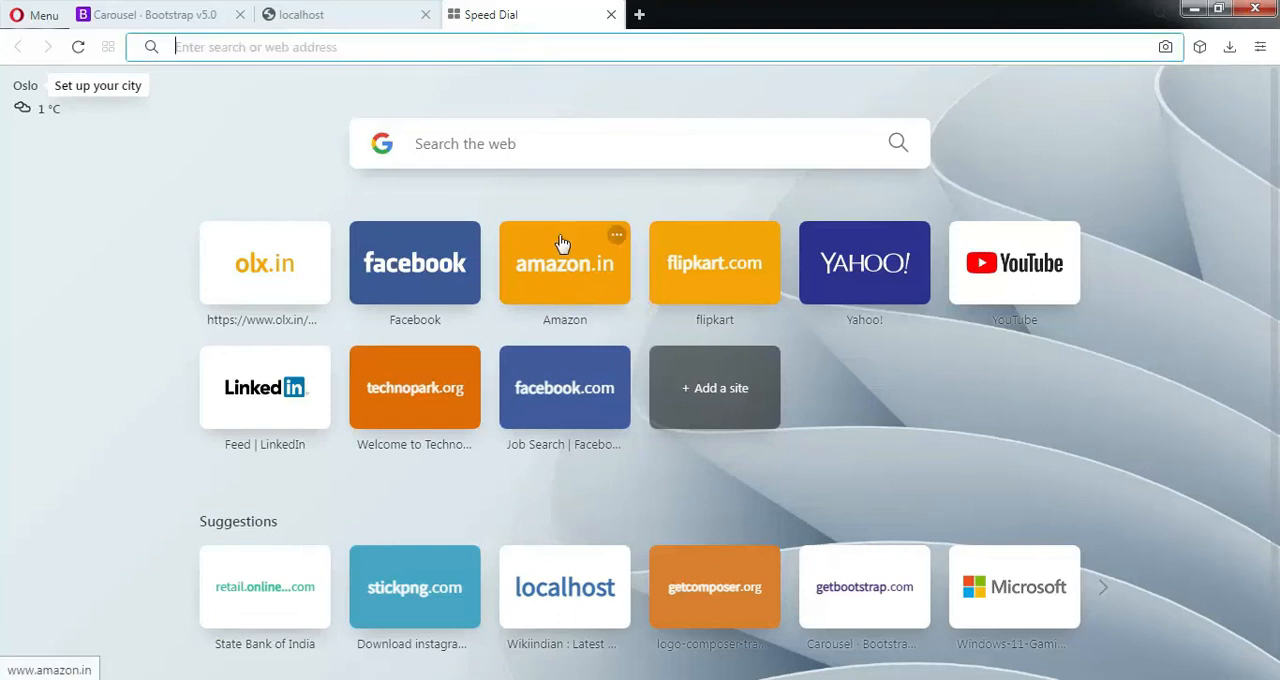
{"action": "left_click", "coordinate": [553, 143]}
{"action": "type", "text": "comu"}
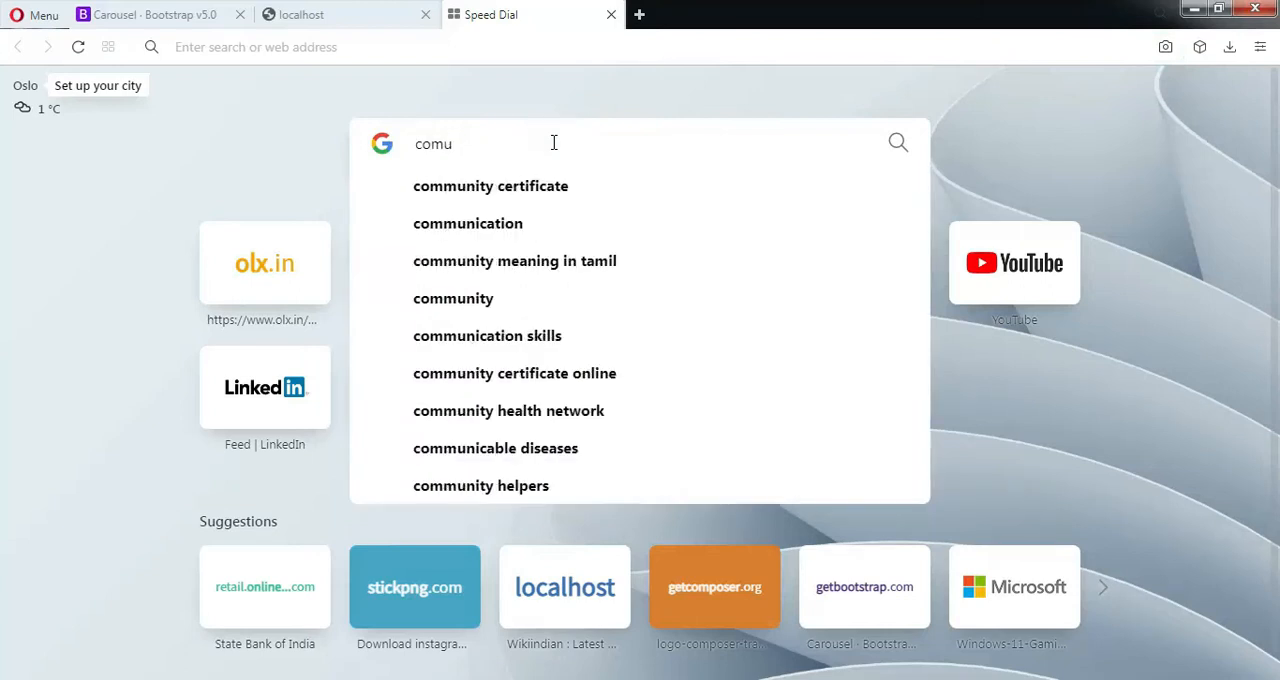
{"action": "key", "text": "BackSpace"}
{"action": "type", "text": "oser"}
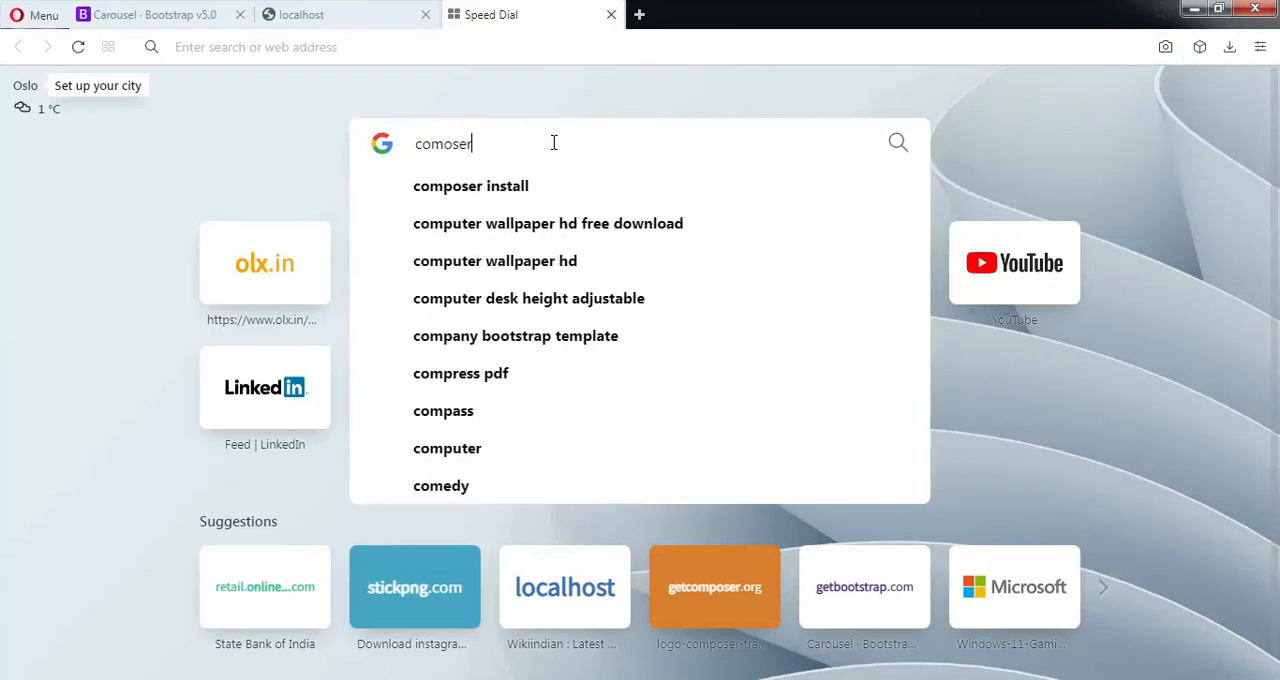
{"action": "type", "text": "p"}
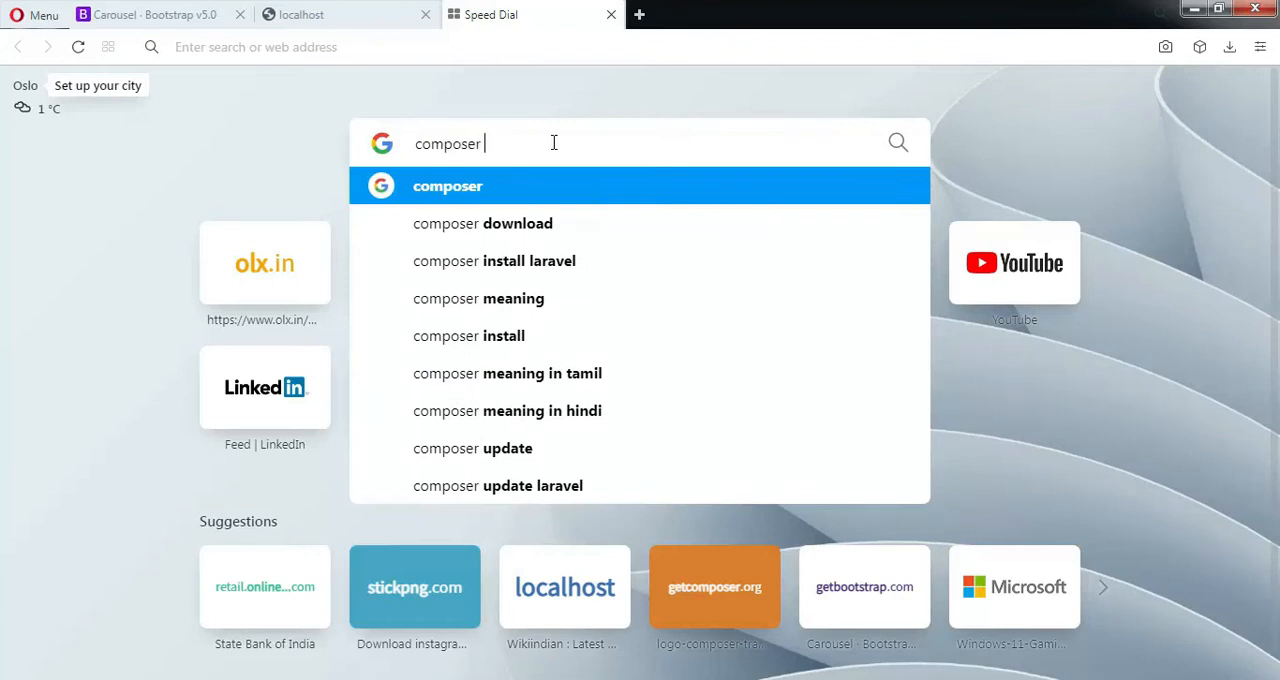
{"action": "key", "text": "Return"}
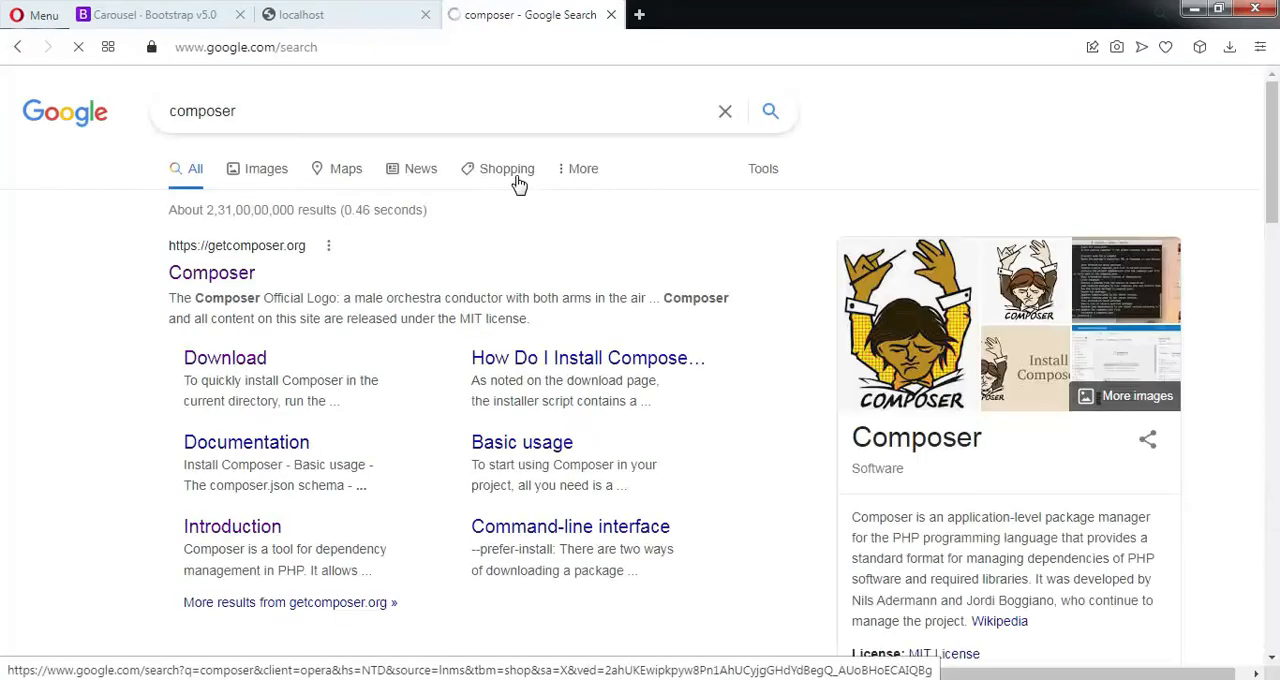
Open the getcomposer.org search result in a new browser tab and switch to it
{"action": "right_click", "coordinate": [220, 283]}
{"action": "left_click", "coordinate": [255, 290]}
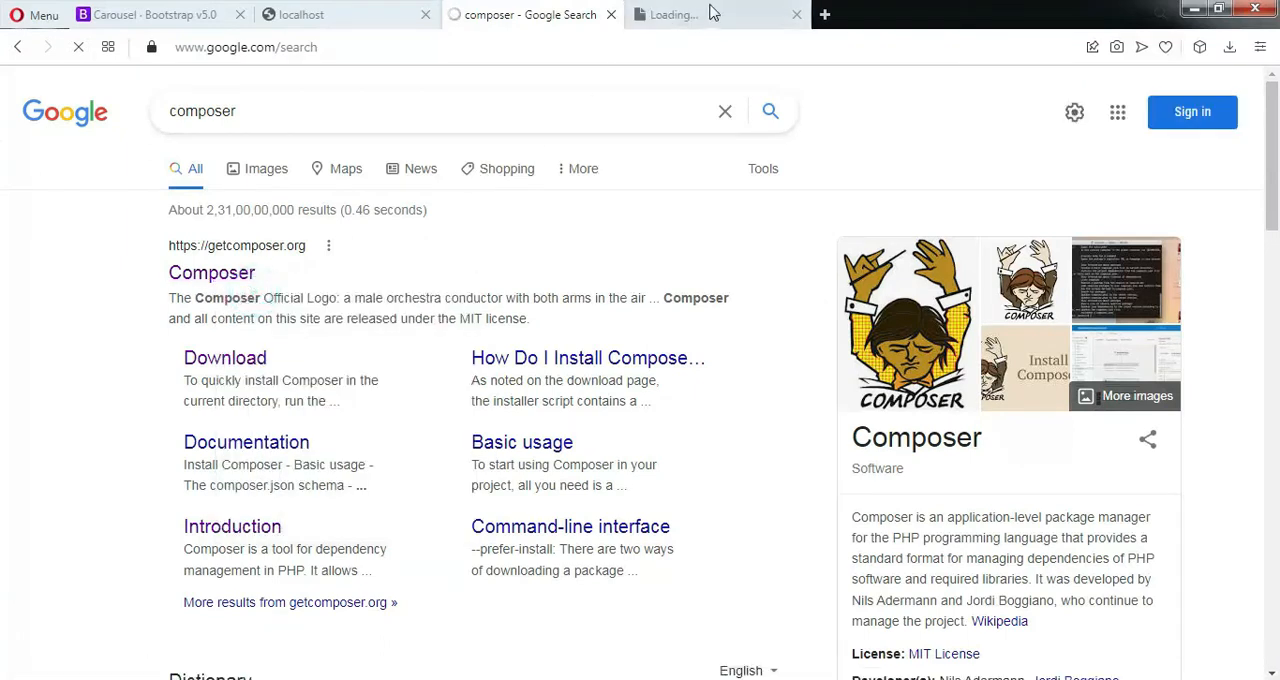
{"action": "key", "text": "ctrl+Tab"}
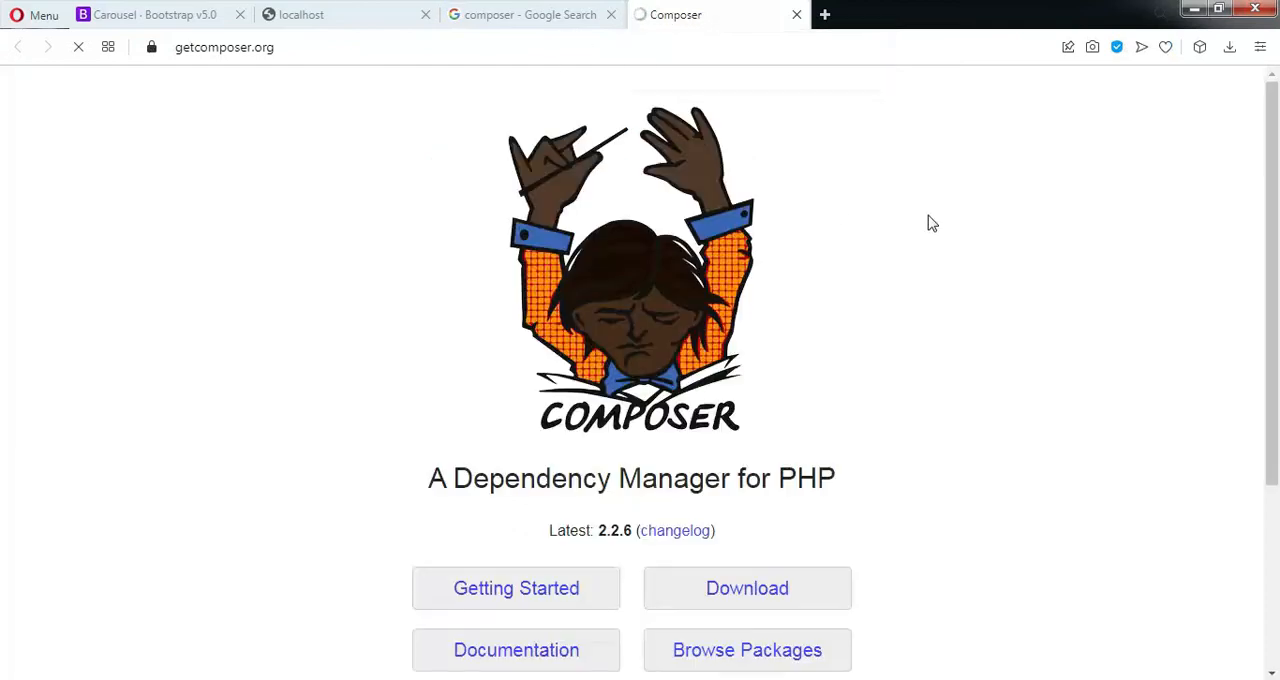
Download the Windows installer Composer-Setup.exe from Composer's download page and save it to the Desktop
{"action": "scroll", "coordinate": [895, 214], "scroll_direction": "down", "scroll_amount": 3}
{"action": "scroll", "coordinate": [1087, 183], "scroll_direction": "up", "scroll_amount": 3}
{"action": "scroll", "coordinate": [714, 314], "scroll_direction": "down", "scroll_amount": 3}
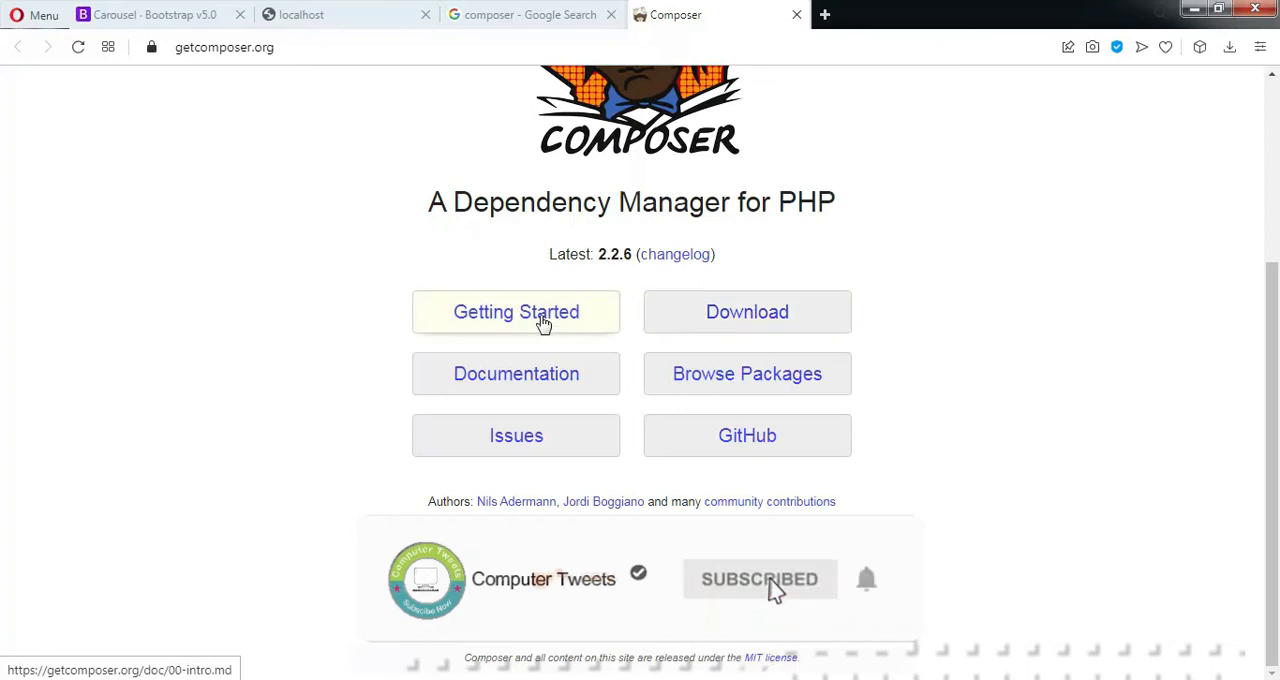
{"action": "left_click", "coordinate": [743, 320]}
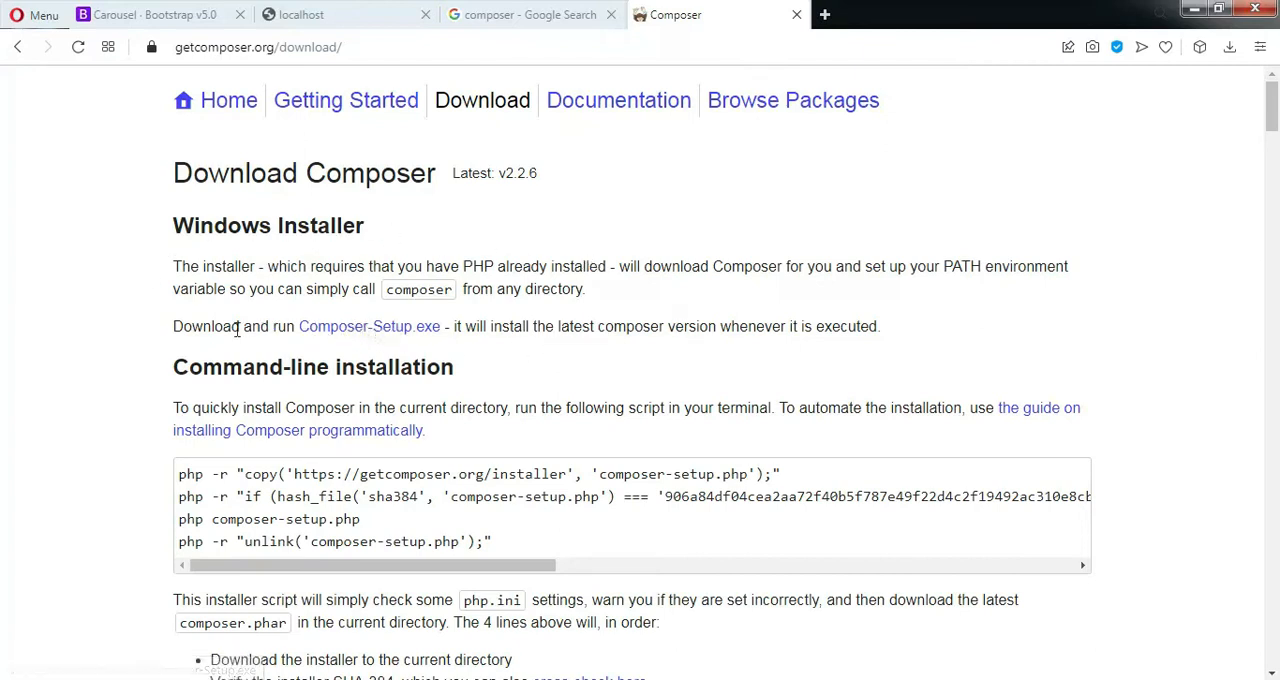
{"action": "left_click", "coordinate": [400, 335]}
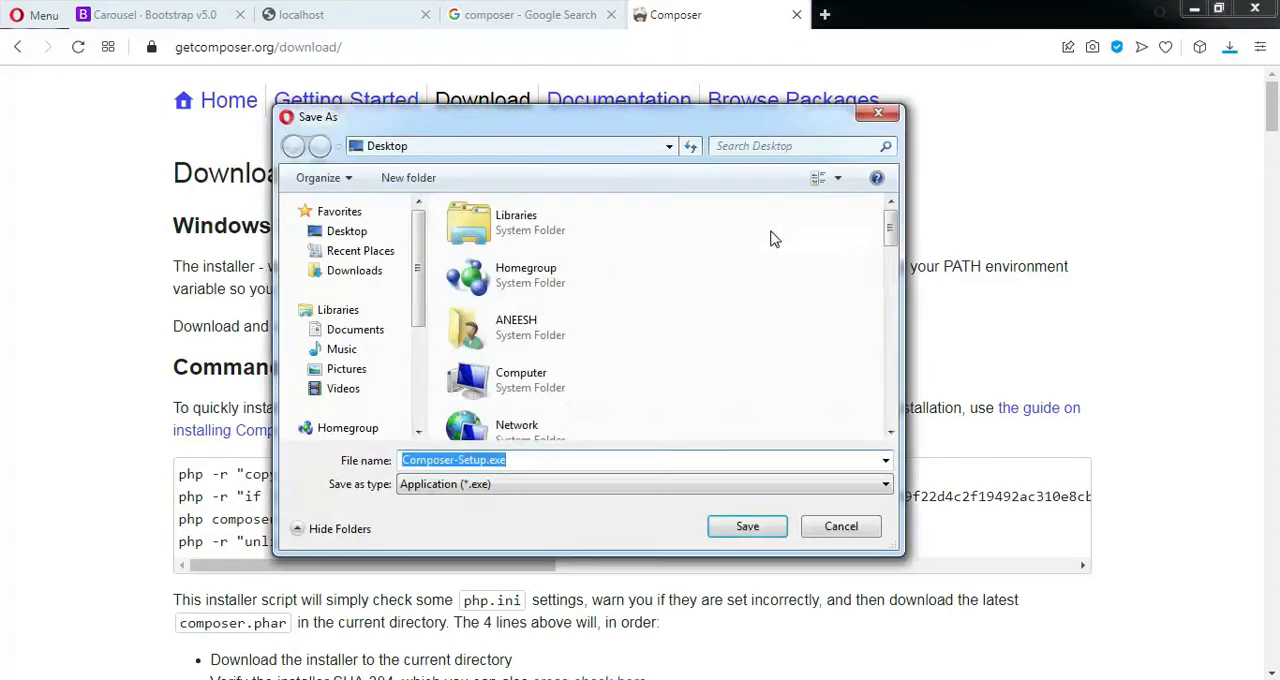
{"action": "left_click", "coordinate": [758, 530]}
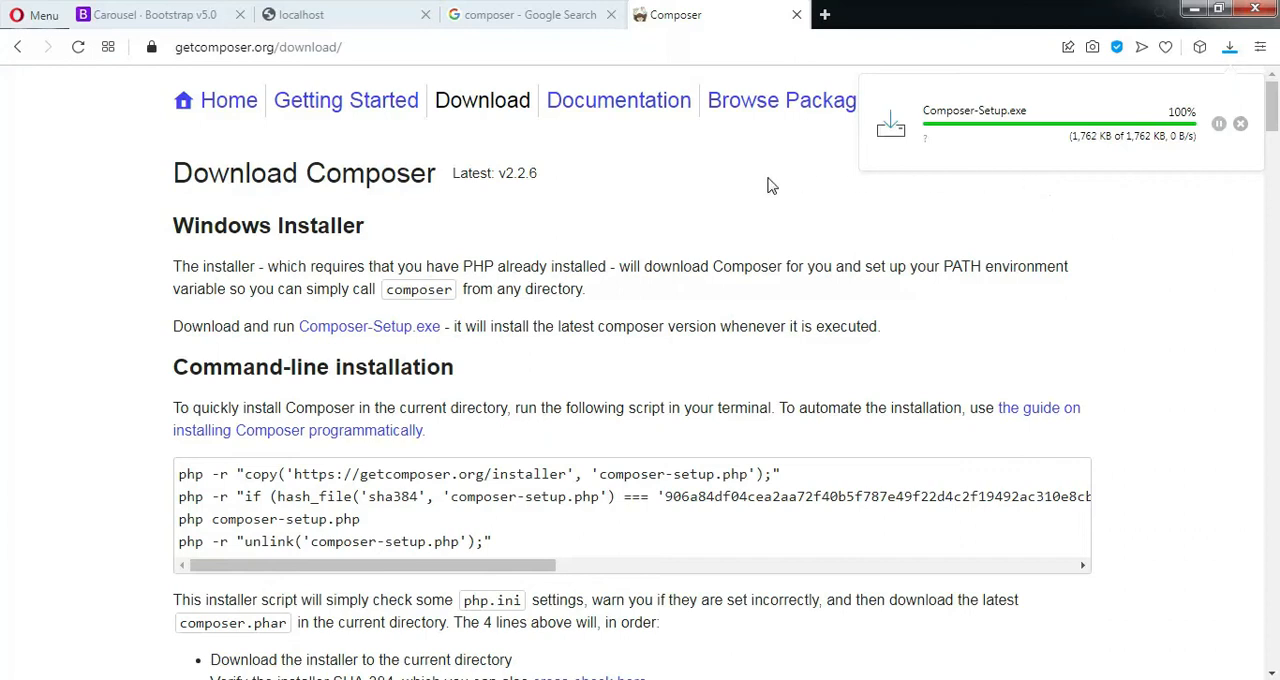
Open the Composer documentation in a new tab and load the Getting Started page in the current one
{"action": "right_click", "coordinate": [580, 104]}
{"action": "left_click", "coordinate": [608, 116]}
{"action": "left_click", "coordinate": [335, 104]}
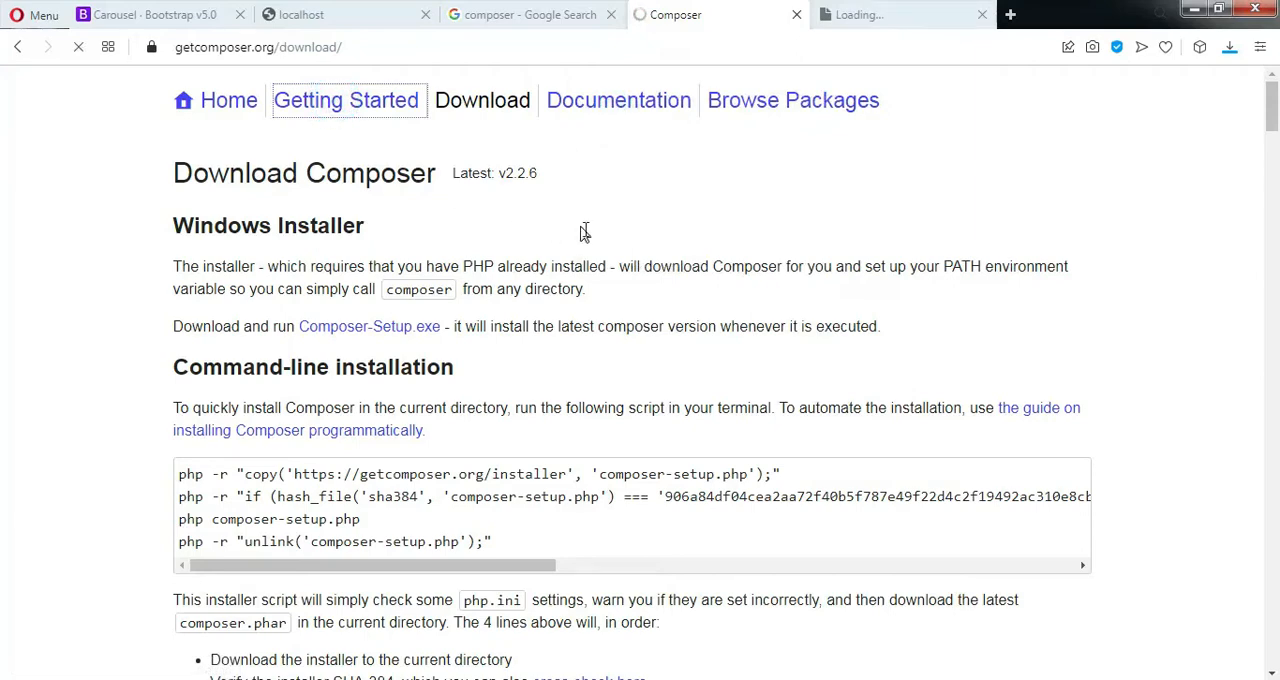
Read the Getting Started page's introduction, dependency management, system requirements and installation sections, and look over the documentation's article list
{"action": "scroll", "coordinate": [586, 229], "scroll_direction": "down", "scroll_amount": 10}
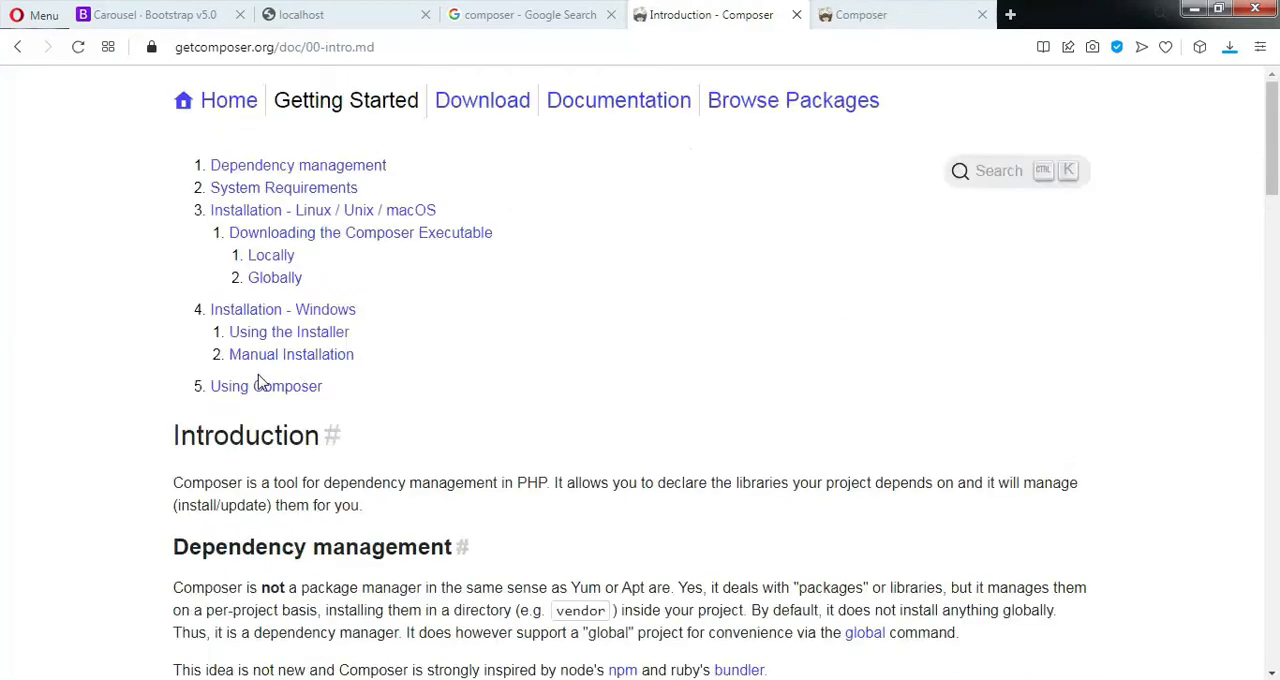
{"action": "scroll", "coordinate": [507, 320], "scroll_direction": "down", "scroll_amount": 2}
{"action": "scroll", "coordinate": [512, 321], "scroll_direction": "up", "scroll_amount": 2}
{"action": "scroll", "coordinate": [510, 321], "scroll_direction": "down", "scroll_amount": 2}
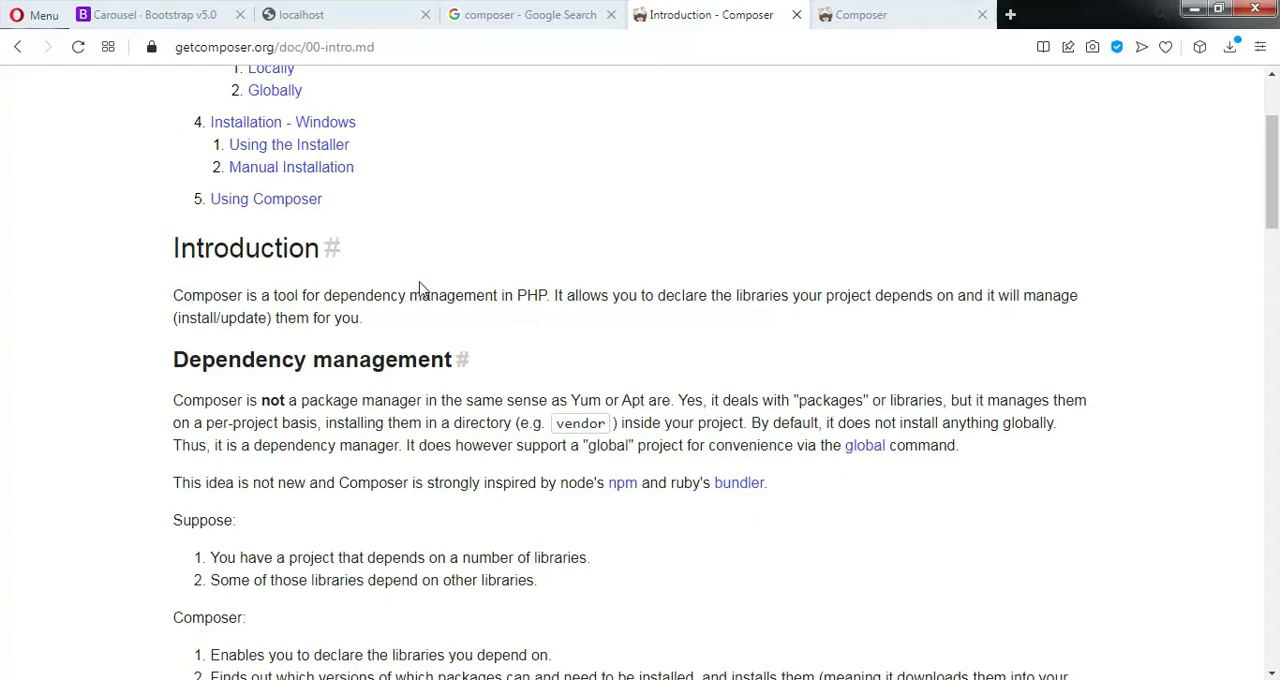
{"action": "scroll", "coordinate": [742, 300], "scroll_direction": "down", "scroll_amount": 5}
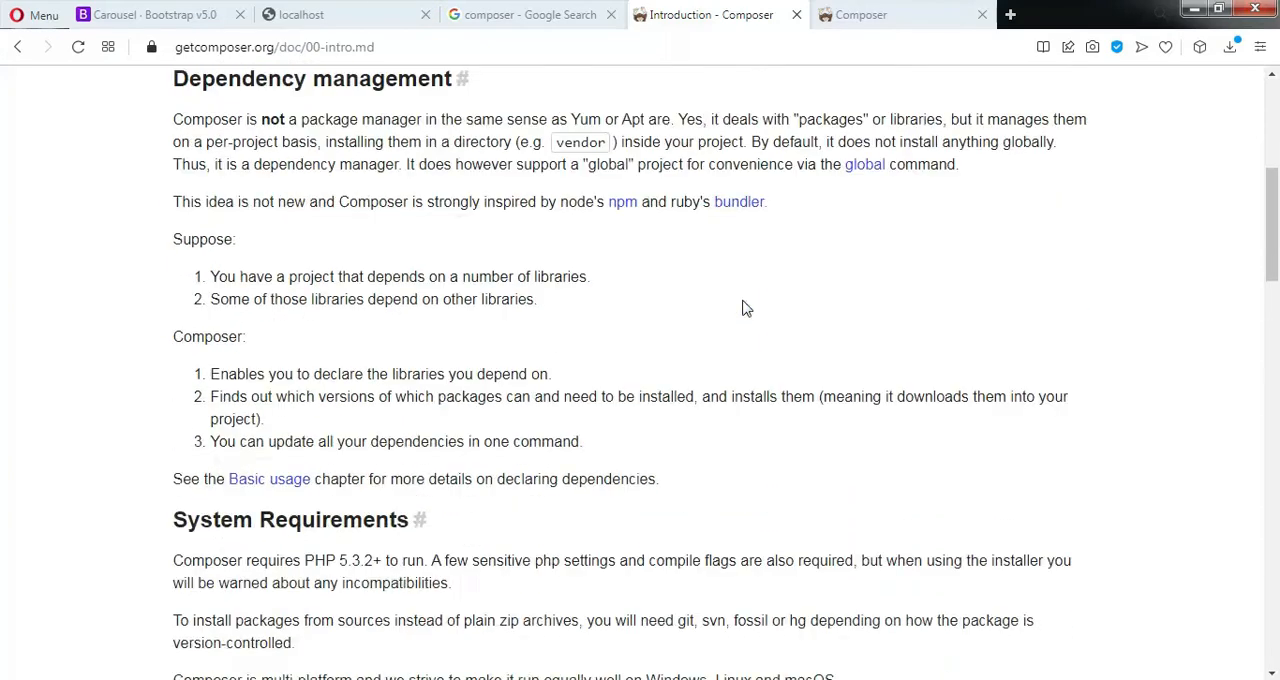
{"action": "scroll", "coordinate": [743, 309], "scroll_direction": "up", "scroll_amount": 2}
{"action": "scroll", "coordinate": [740, 309], "scroll_direction": "down", "scroll_amount": 2}
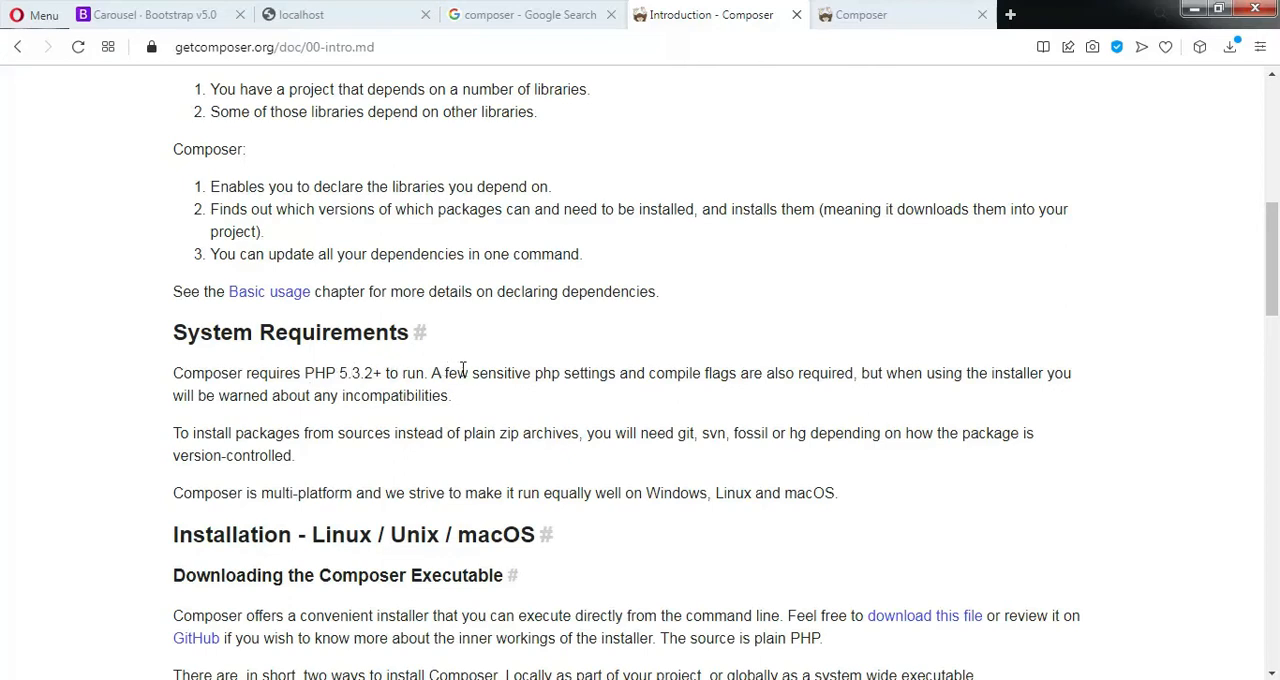
{"action": "scroll", "coordinate": [742, 388], "scroll_direction": "down", "scroll_amount": 2}
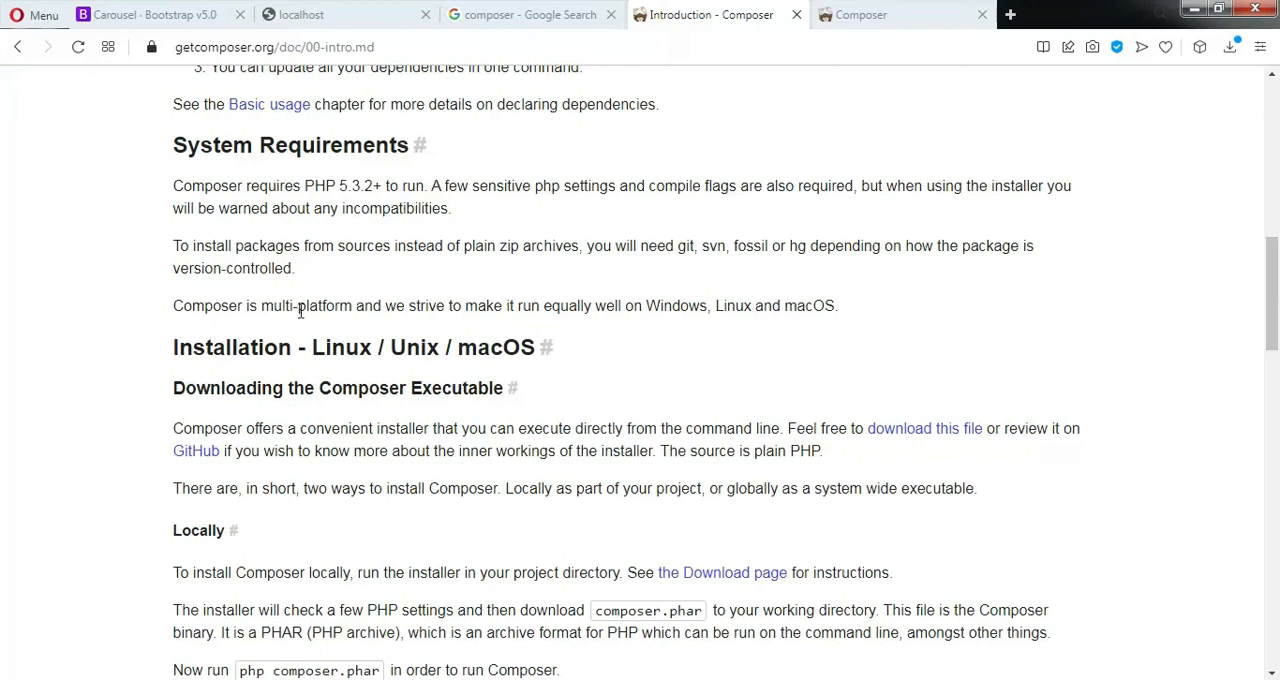
{"action": "scroll", "coordinate": [910, 317], "scroll_direction": "down", "scroll_amount": 3}
{"action": "scroll", "coordinate": [588, 299], "scroll_direction": "up", "scroll_amount": 2}
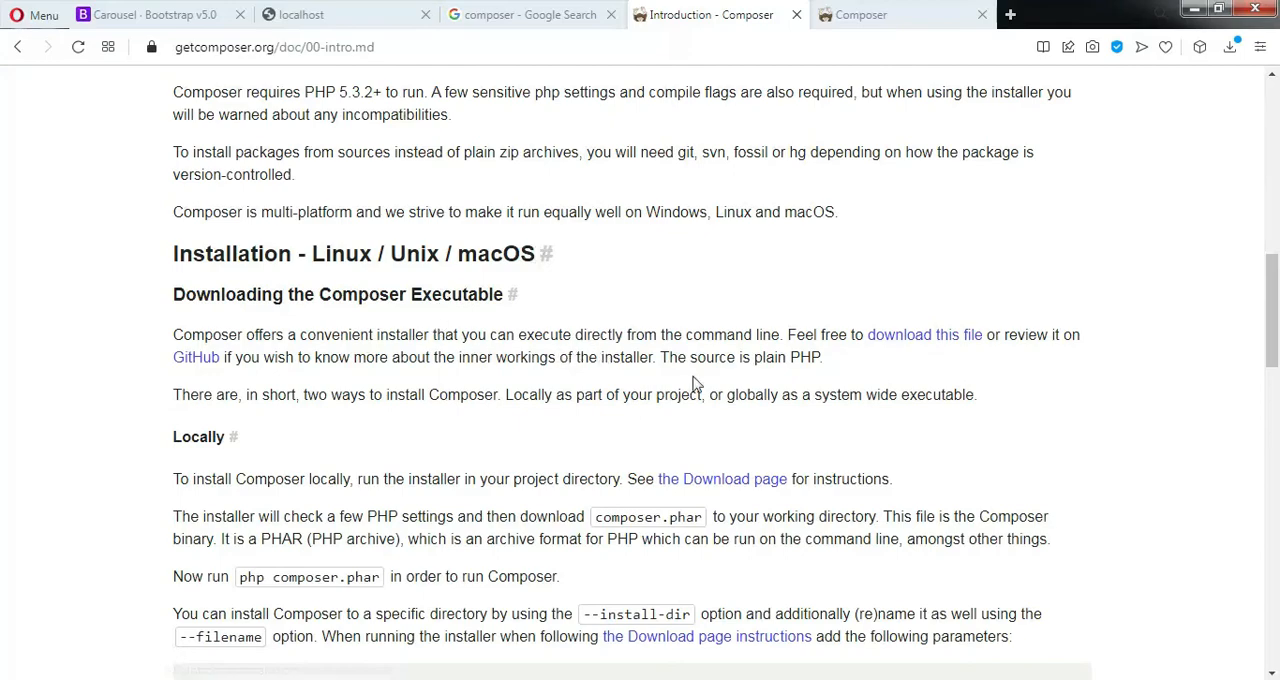
{"action": "scroll", "coordinate": [829, 365], "scroll_direction": "down", "scroll_amount": 2}
{"action": "scroll", "coordinate": [837, 383], "scroll_direction": "up", "scroll_amount": 9}
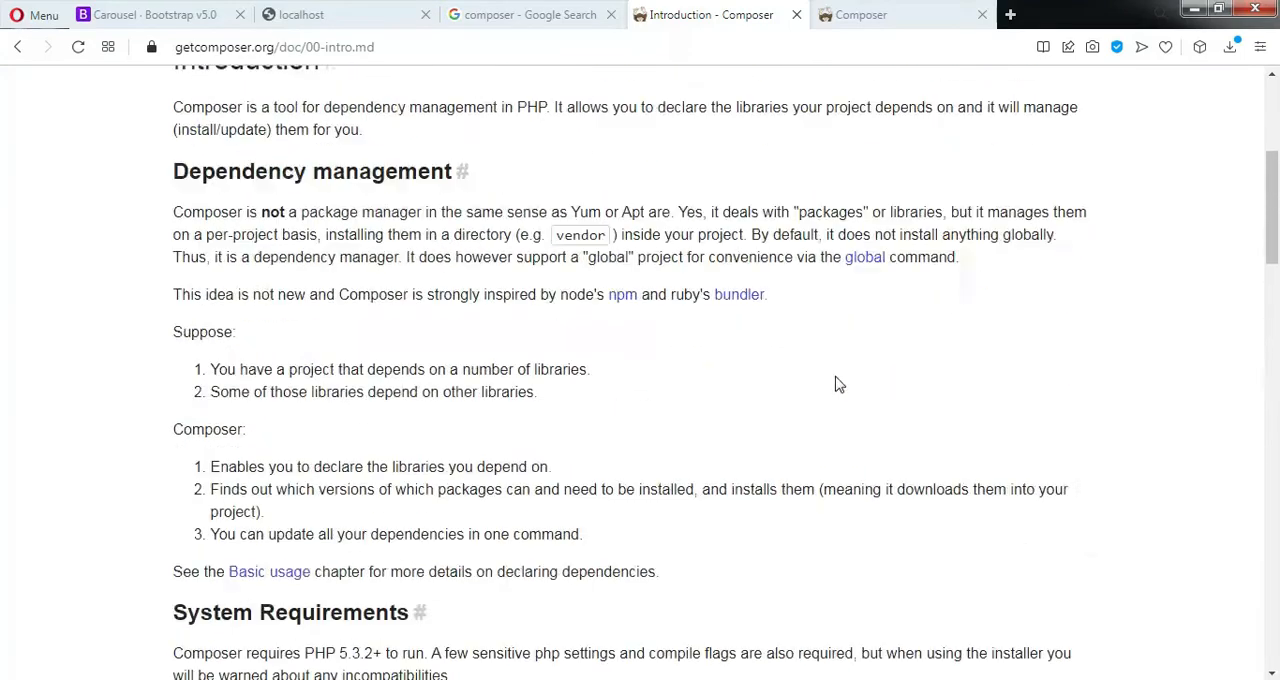
{"action": "left_click", "coordinate": [914, 12]}
{"action": "scroll", "coordinate": [495, 300], "scroll_direction": "down", "scroll_amount": 3}
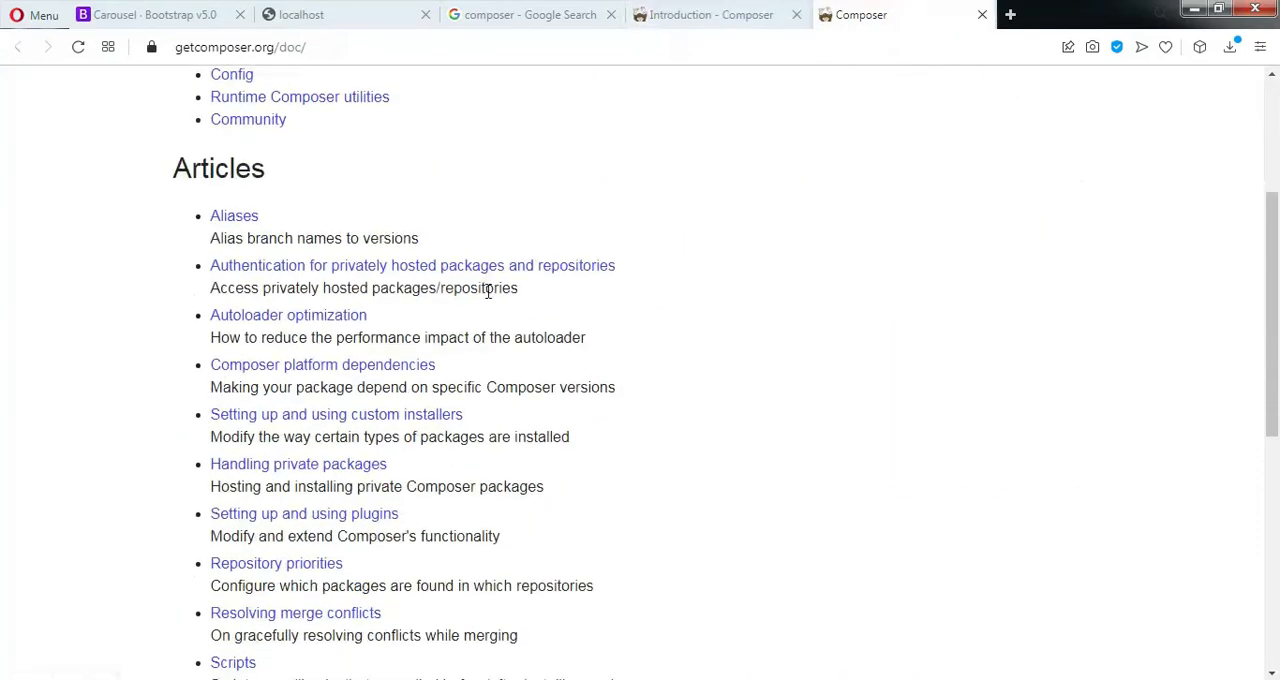
Run the downloaded Composer-Setup.exe and set it to install for all users with developer mode off
{"action": "left_click", "coordinate": [1230, 47]}
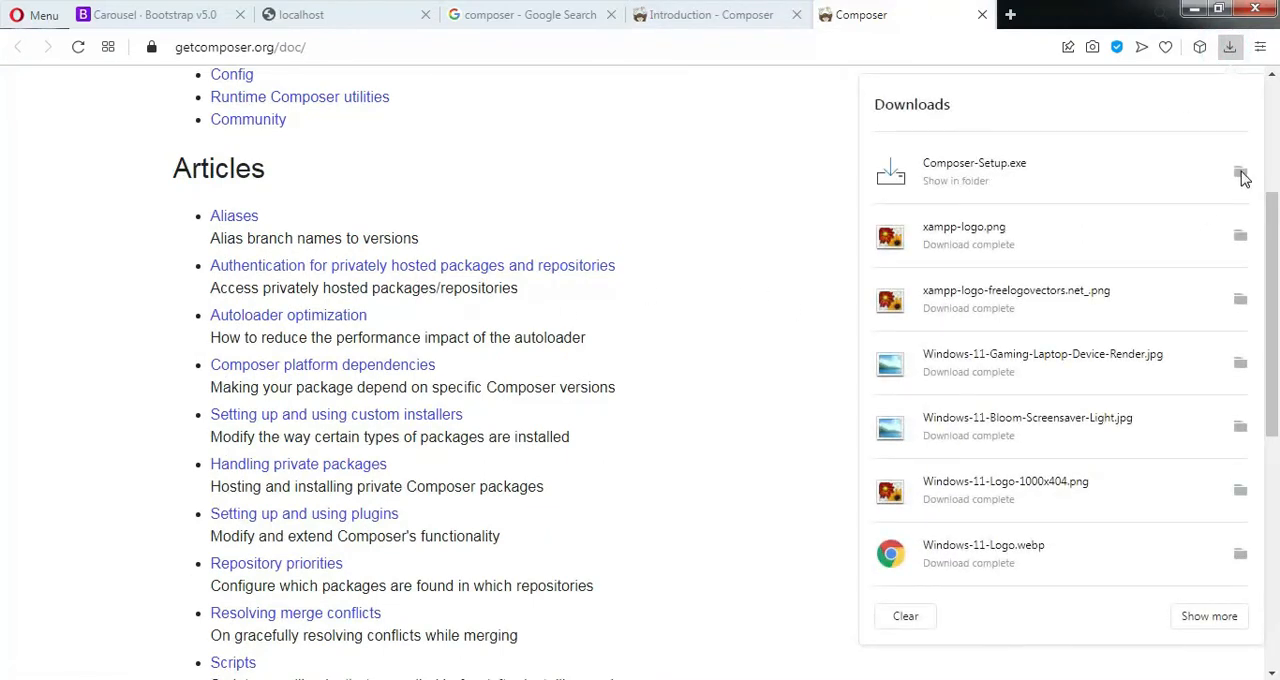
{"action": "left_click", "coordinate": [1240, 172]}
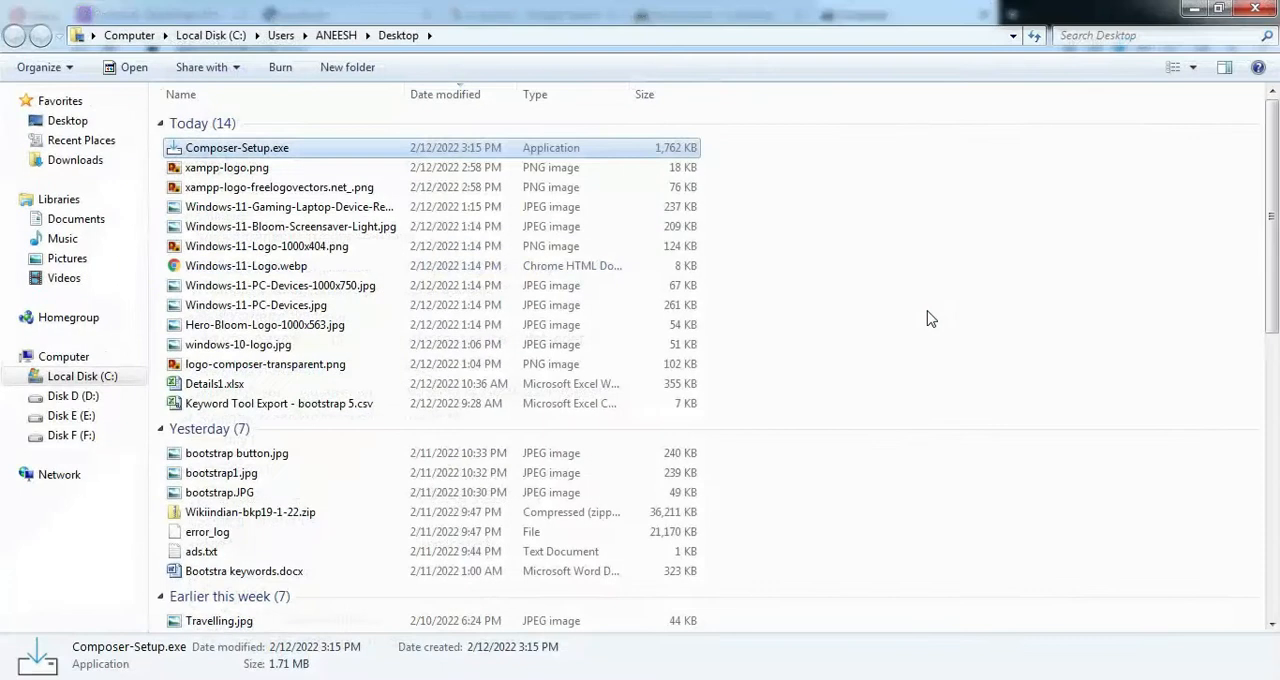
{"action": "double_click", "coordinate": [264, 148]}
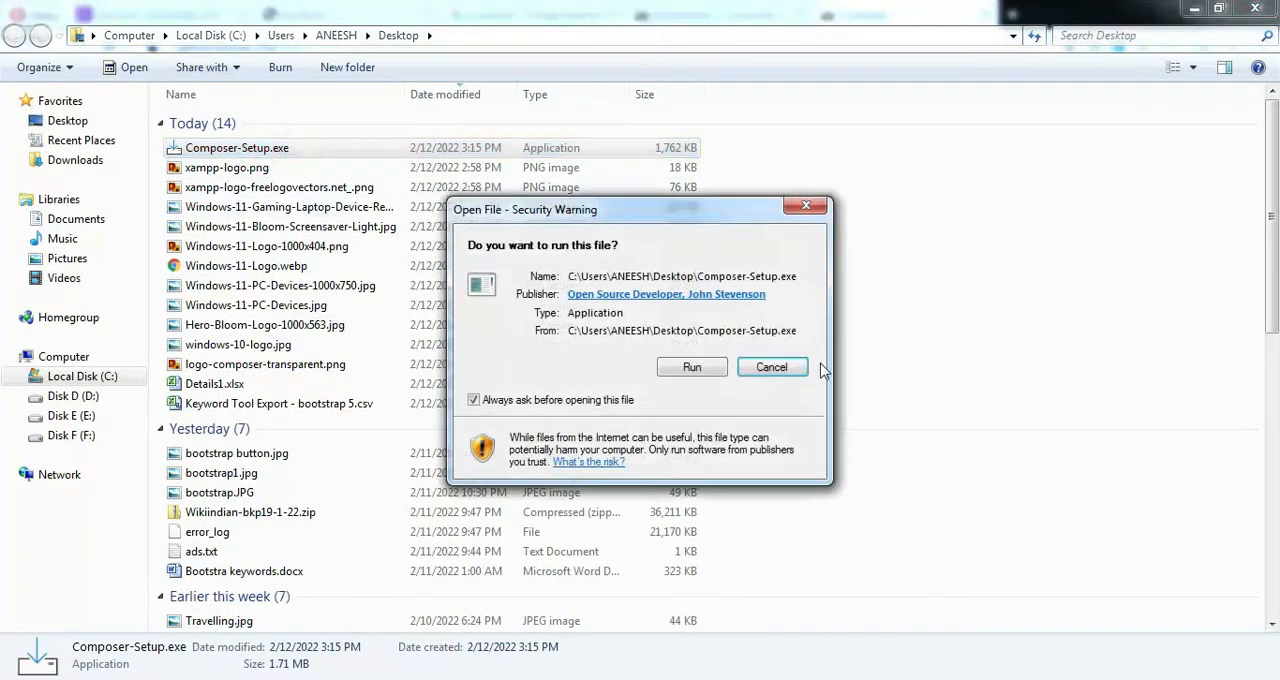
{"action": "left_click", "coordinate": [690, 368]}
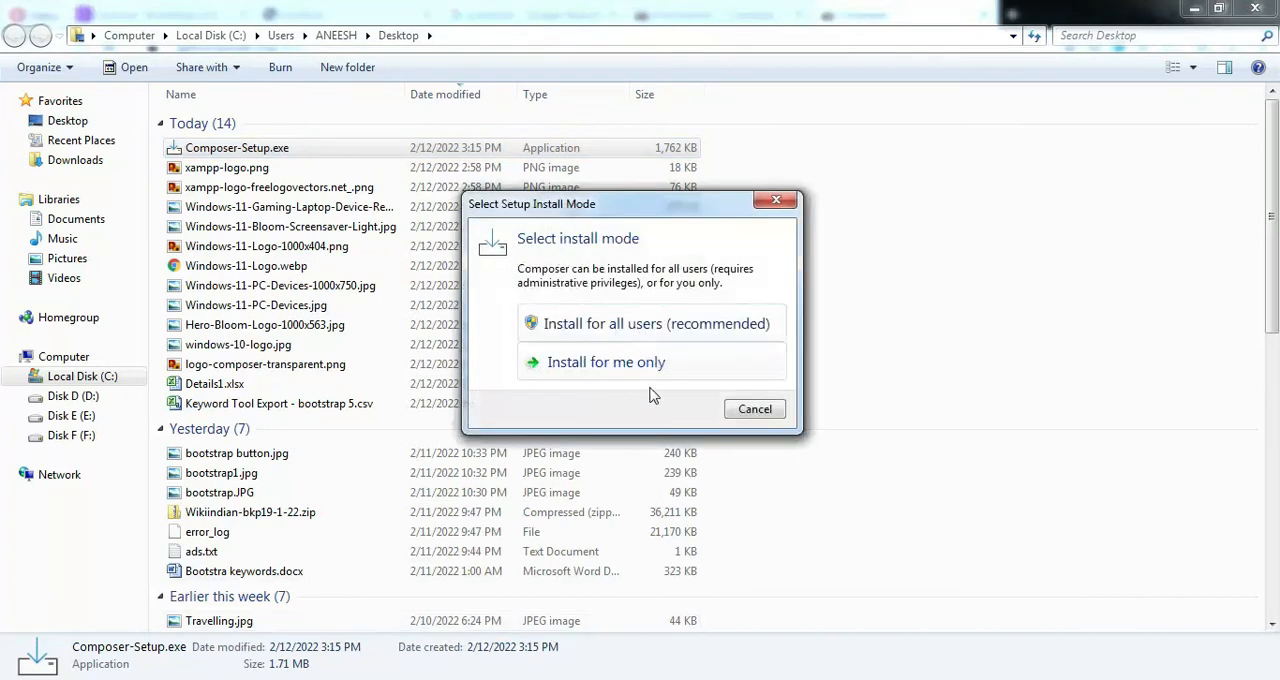
{"action": "left_click", "coordinate": [675, 325]}
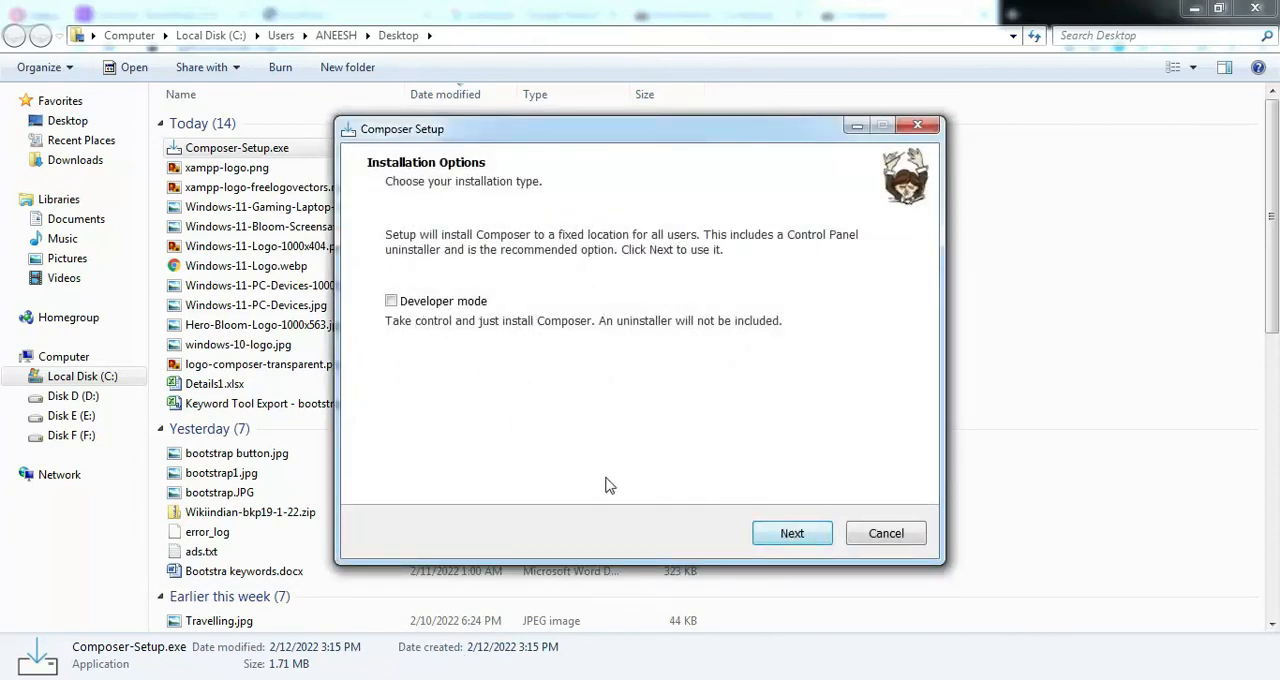
{"action": "left_click", "coordinate": [787, 534]}
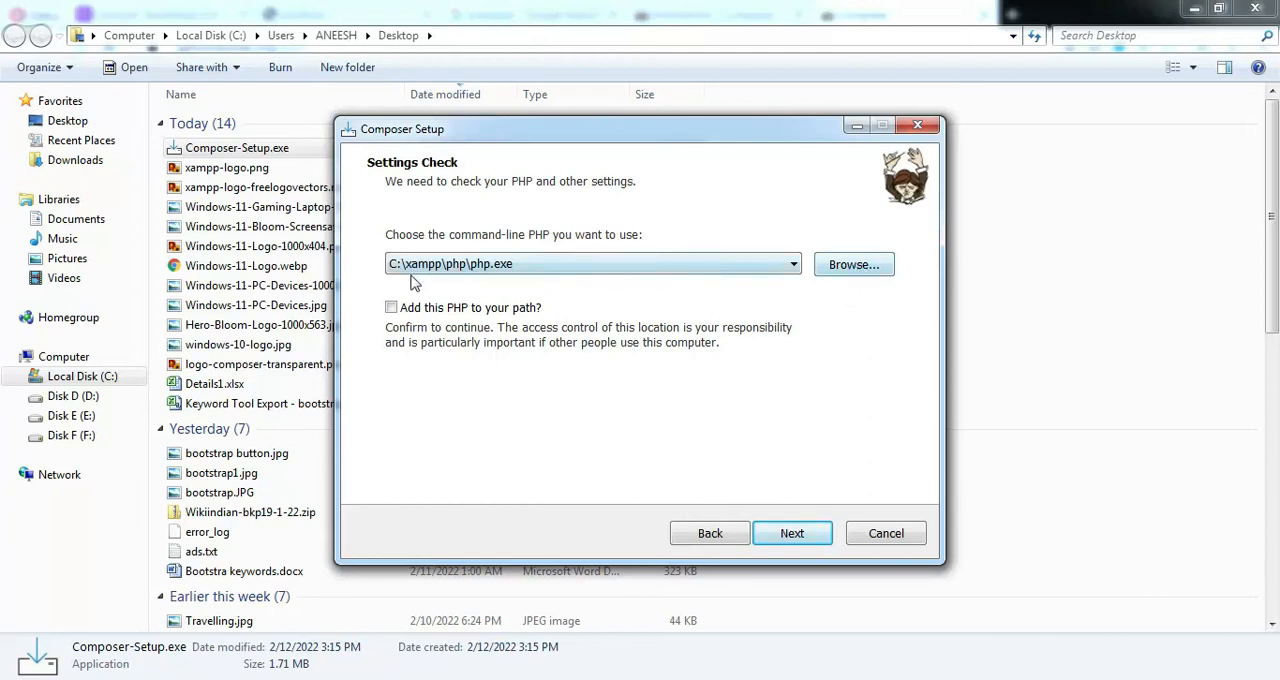
Browse to C:\xampp\php and choose php.exe as the command-line PHP for Composer
{"action": "left_click", "coordinate": [871, 266]}
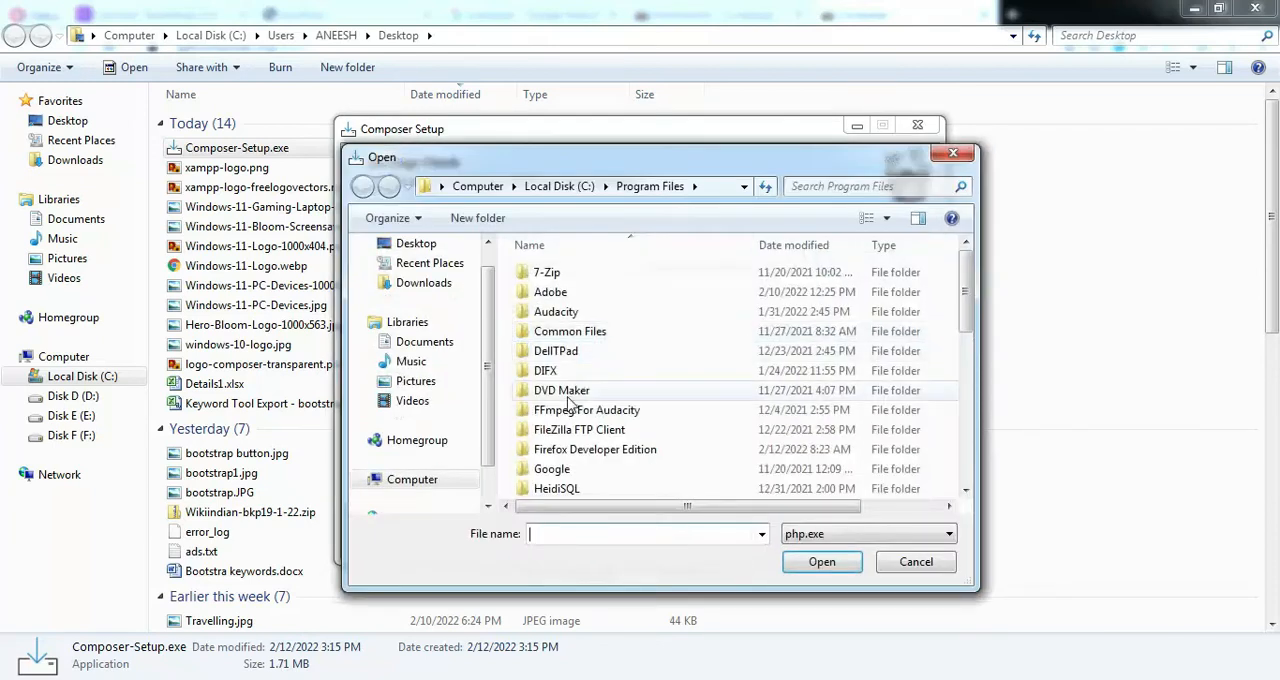
{"action": "left_click", "coordinate": [559, 186]}
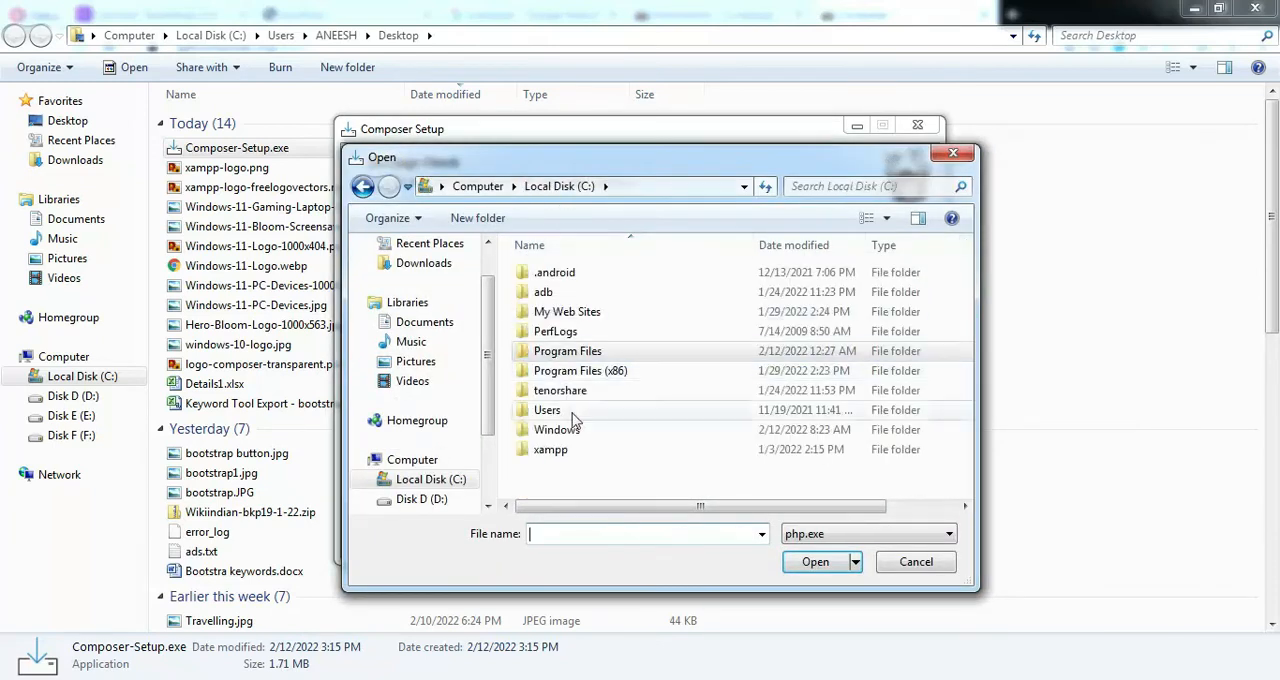
{"action": "left_click", "coordinate": [556, 453]}
{"action": "double_click", "coordinate": [557, 453]}
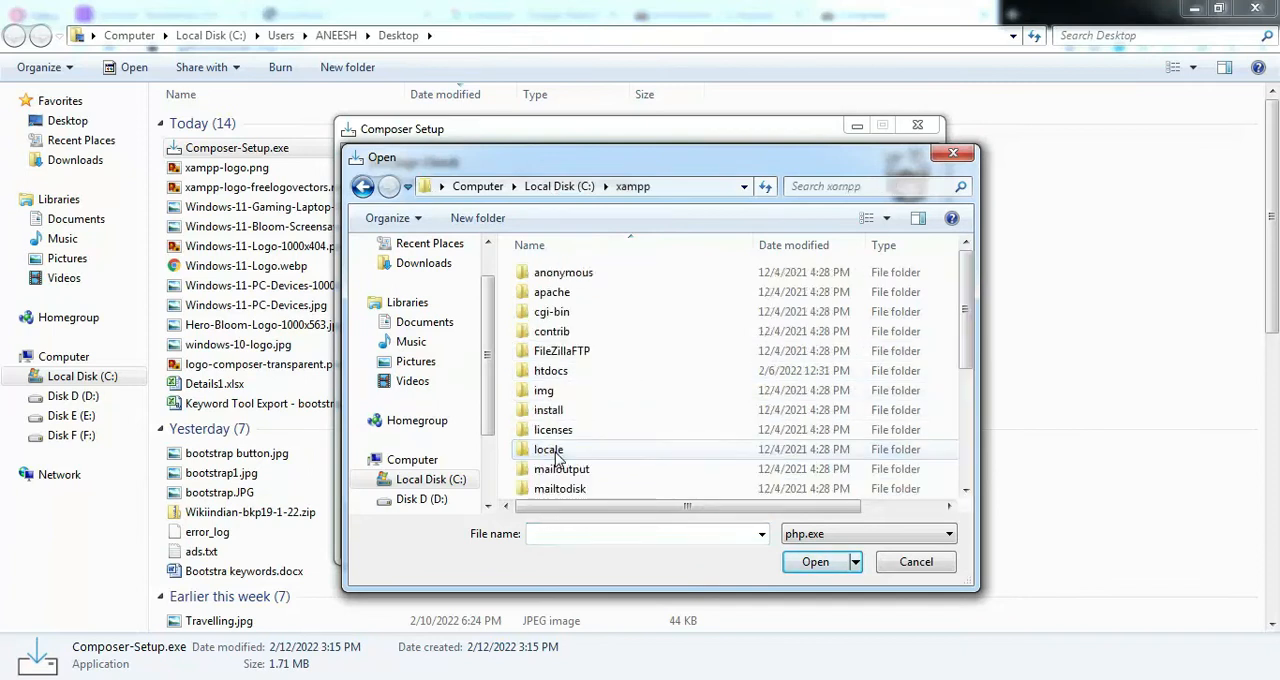
{"action": "scroll", "coordinate": [565, 418], "scroll_direction": "down", "scroll_amount": 4}
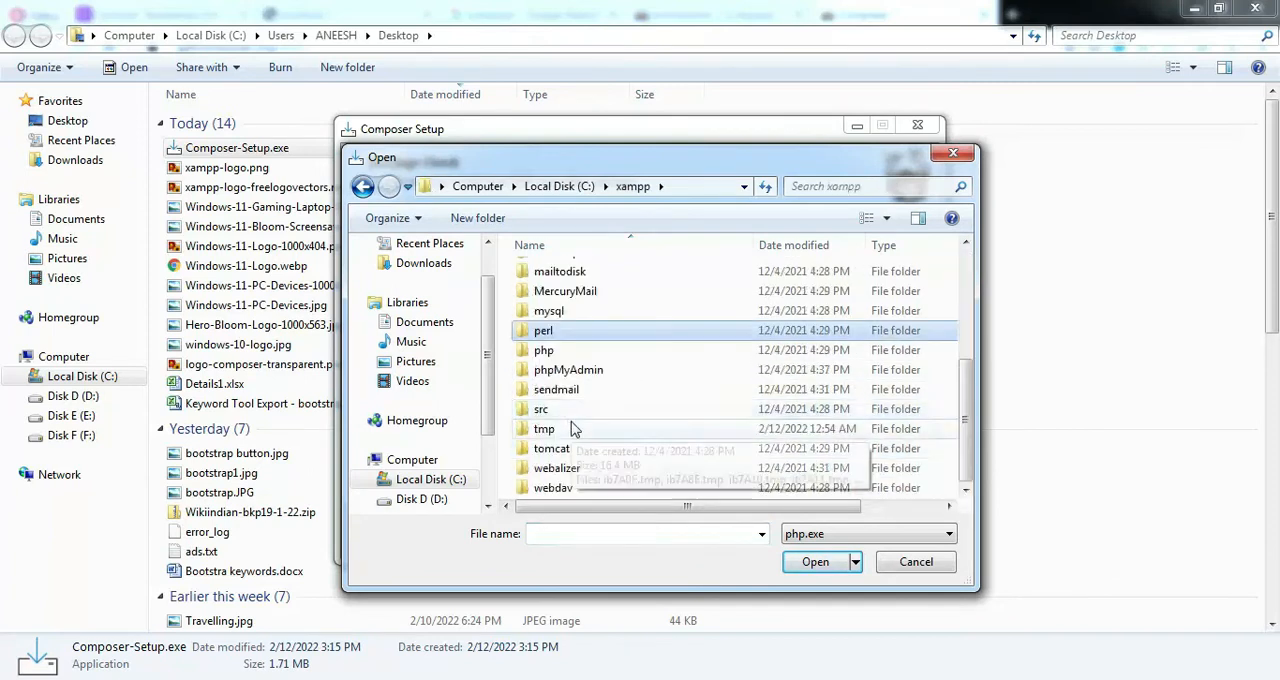
{"action": "double_click", "coordinate": [565, 352]}
{"action": "scroll", "coordinate": [600, 343], "scroll_direction": "down", "scroll_amount": 2}
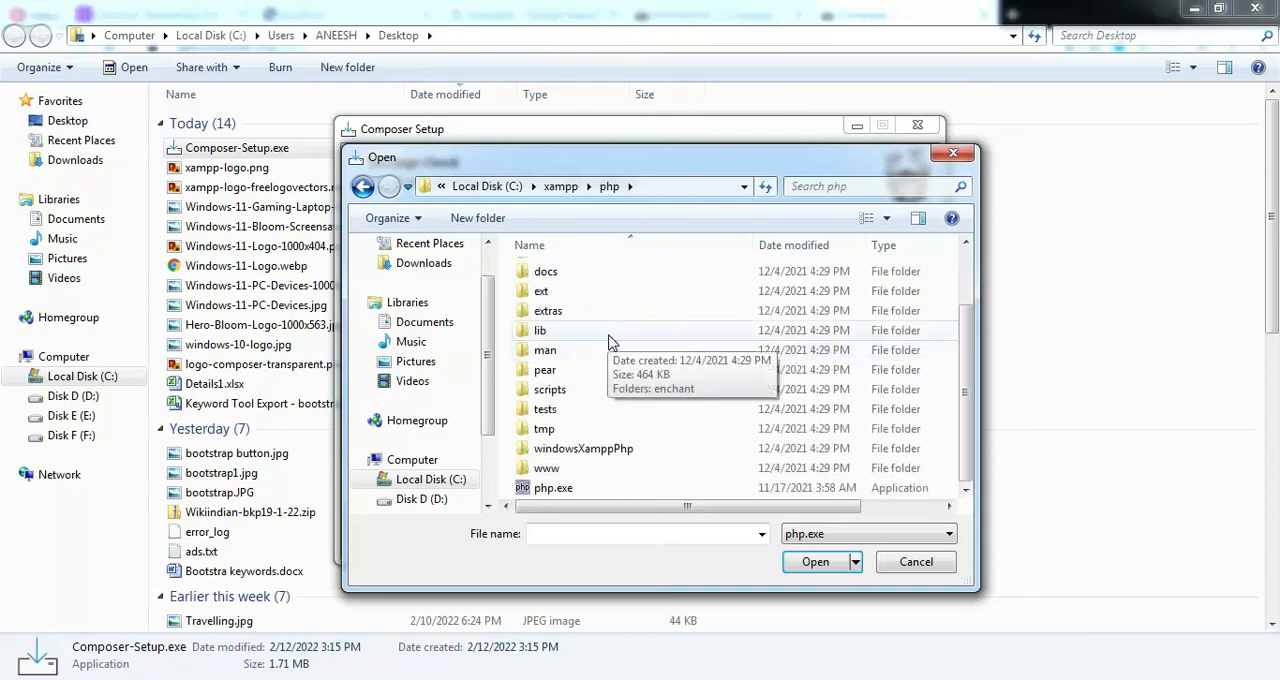
{"action": "left_click", "coordinate": [567, 490]}
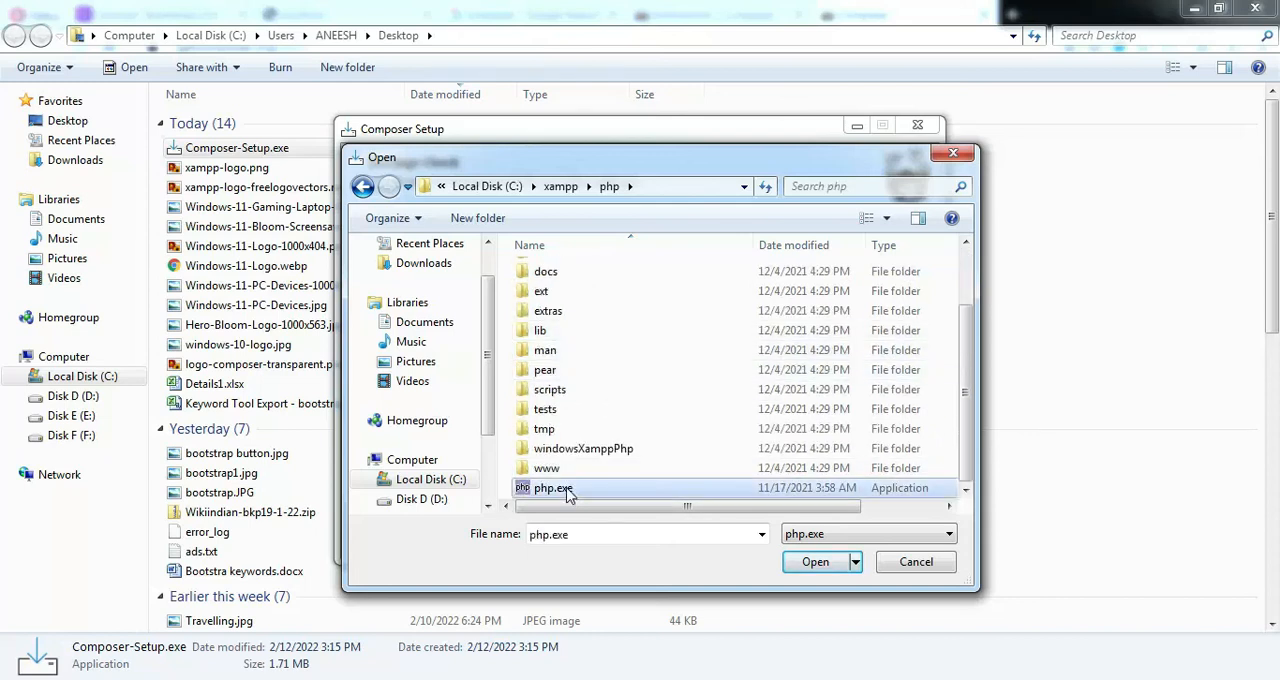
{"action": "left_click", "coordinate": [820, 564]}
Try to continue from the settings check, dismiss the message, and enable adding this PHP to the path
{"action": "left_click", "coordinate": [787, 540]}
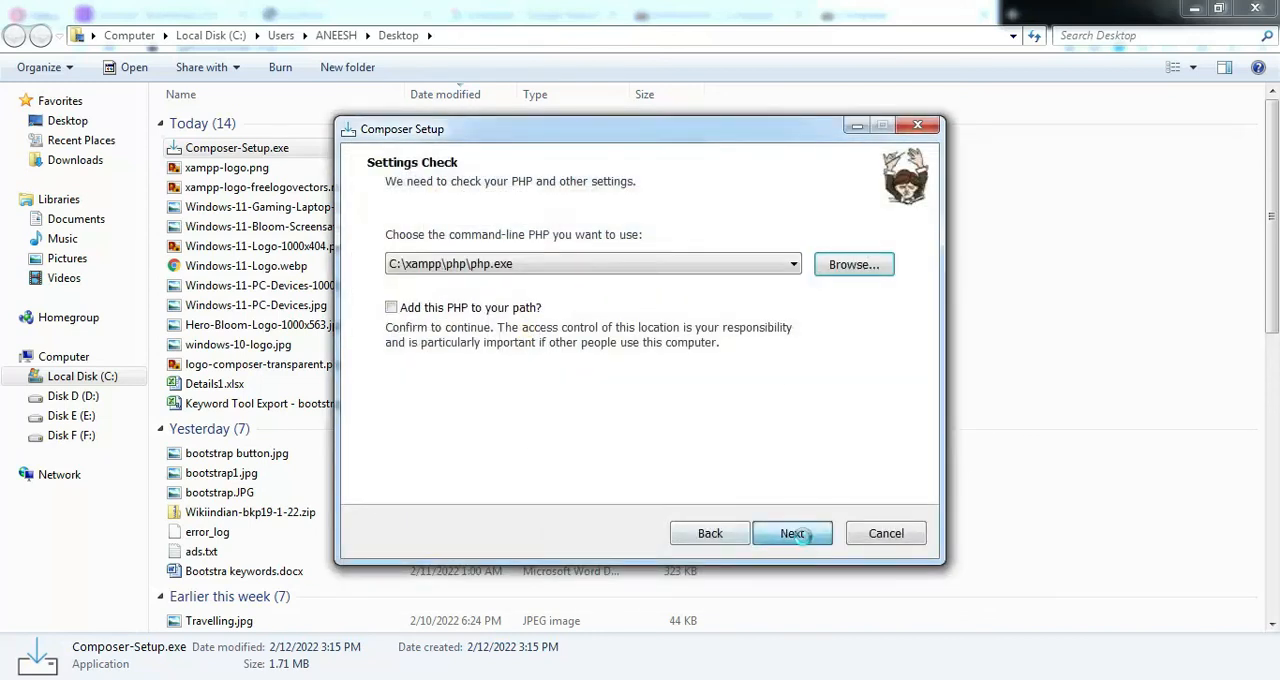
{"action": "left_click", "coordinate": [724, 421]}
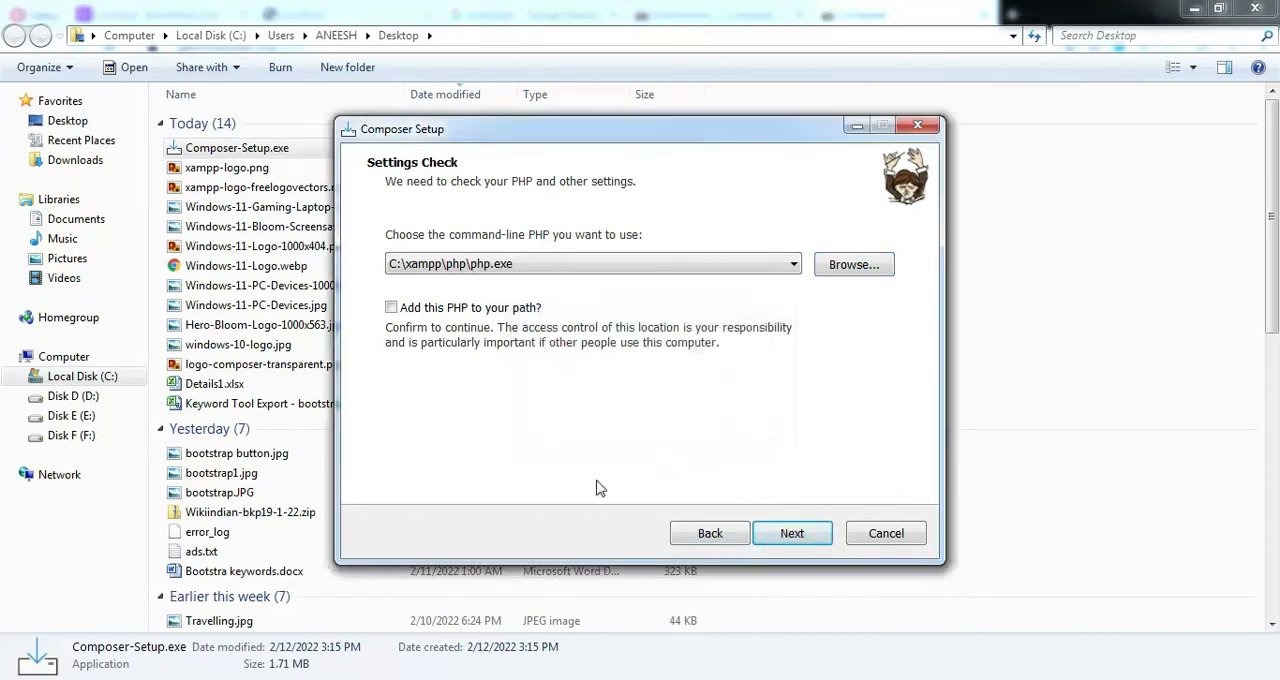
{"action": "left_click", "coordinate": [391, 308]}
{"action": "left_click", "coordinate": [391, 310]}
{"action": "left_click", "coordinate": [391, 309]}
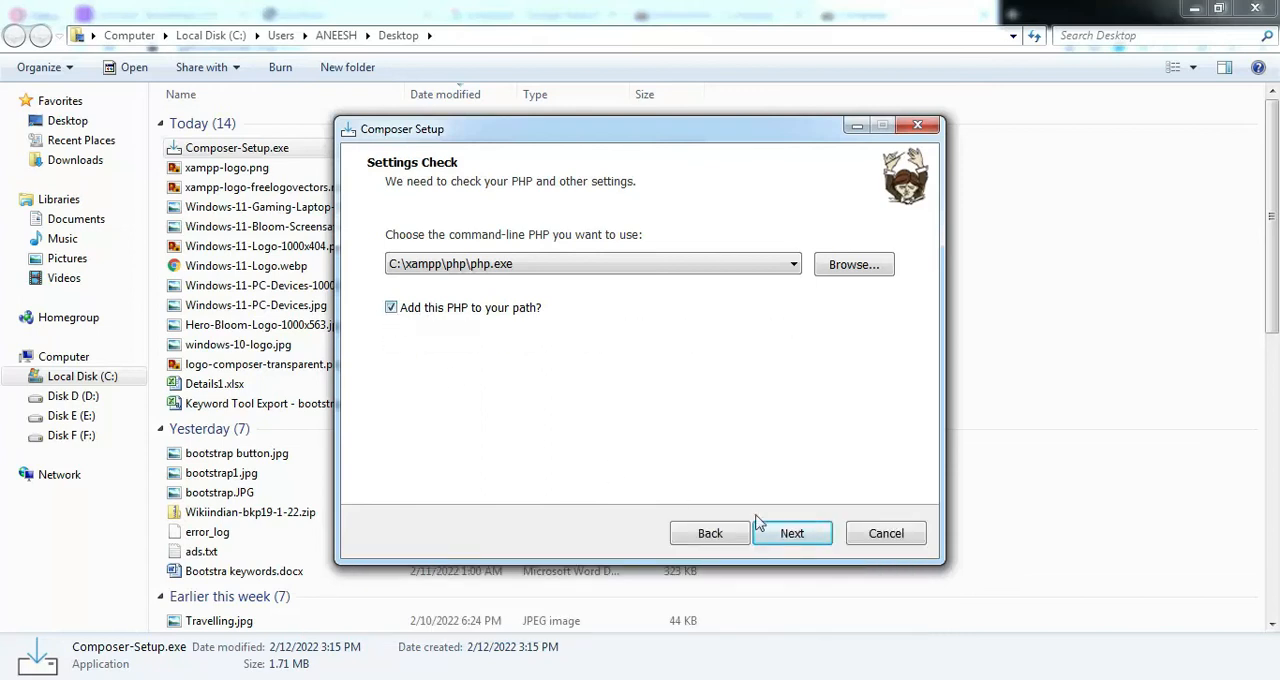
Accept the PHP settings, leave the proxy unused, install Composer and finish the setup without viewing the online documentation
{"action": "left_click", "coordinate": [790, 535]}
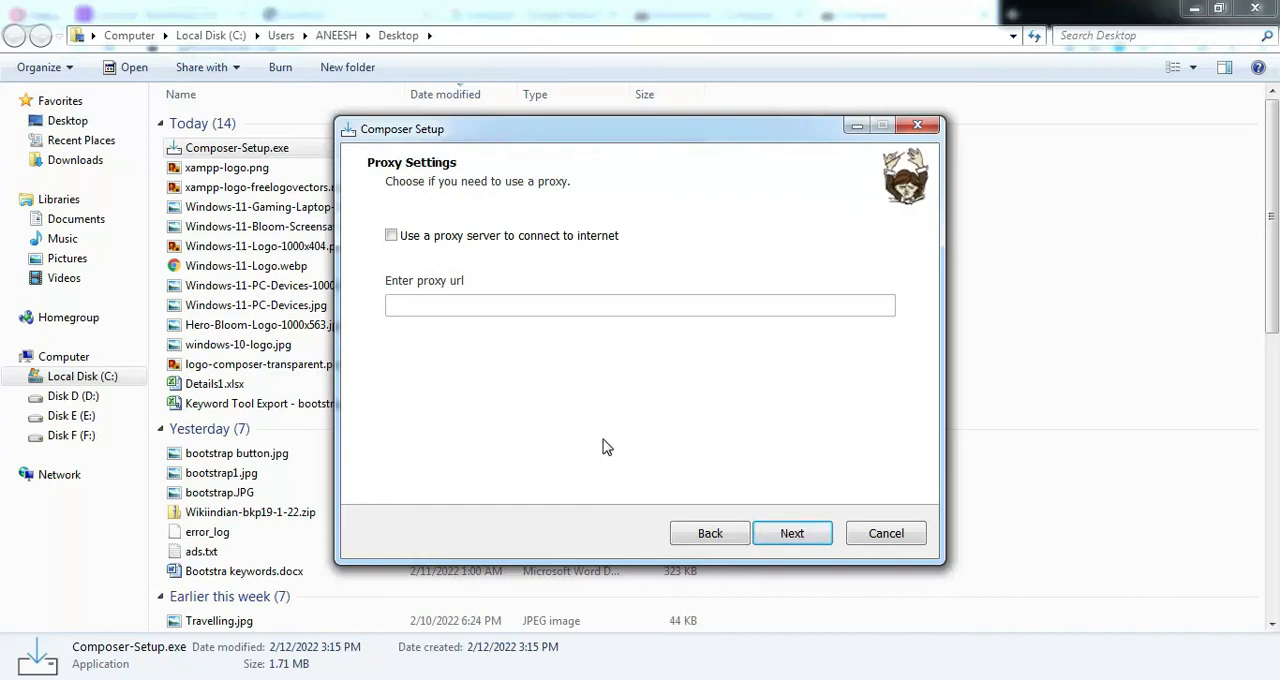
{"action": "left_click", "coordinate": [792, 533]}
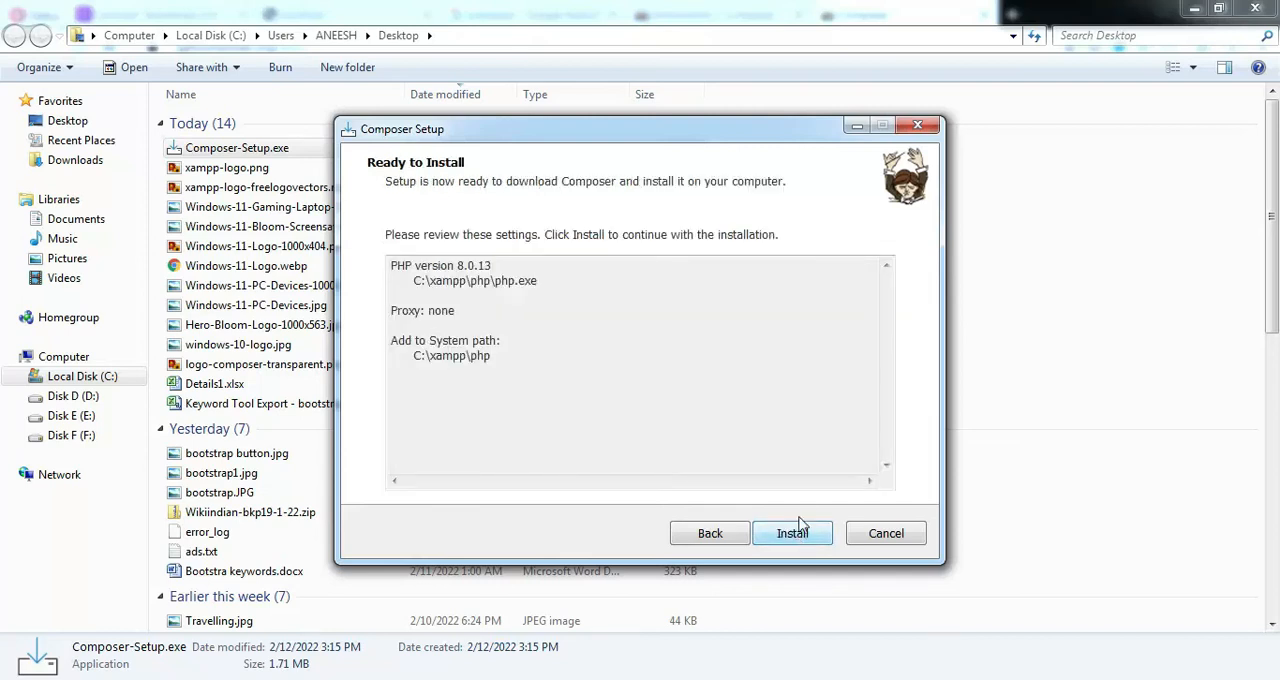
{"action": "left_click", "coordinate": [795, 536]}
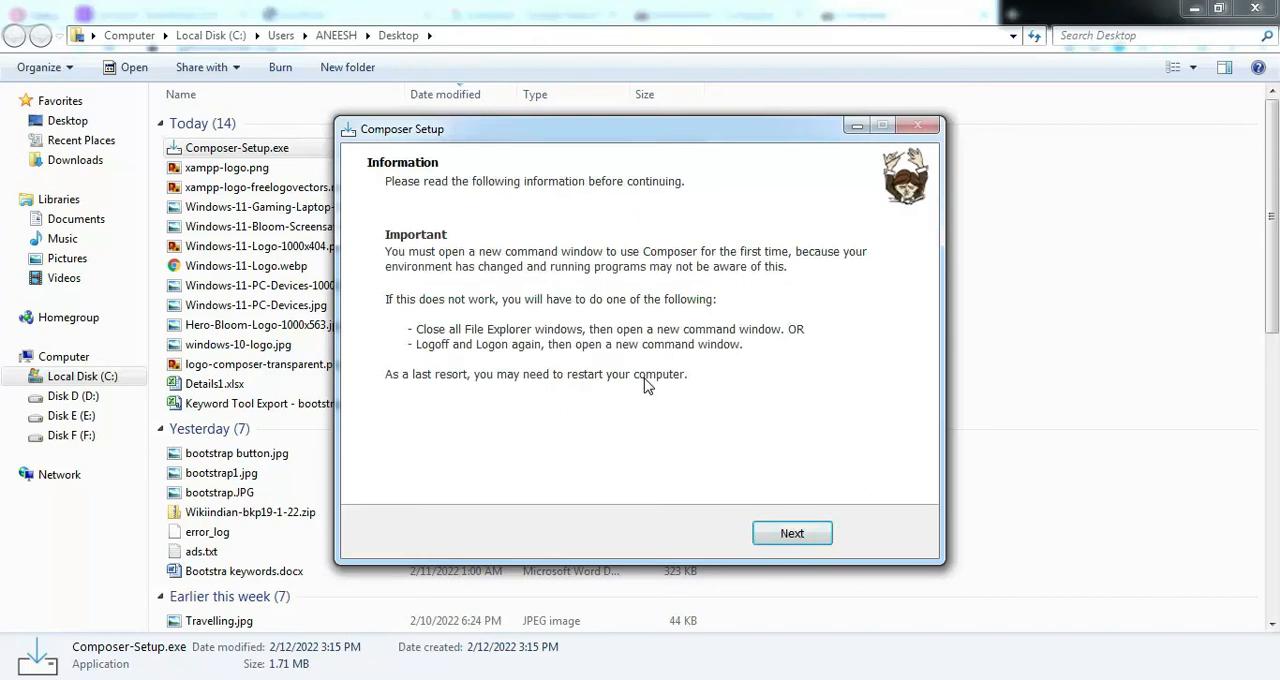
{"action": "left_click", "coordinate": [806, 538]}
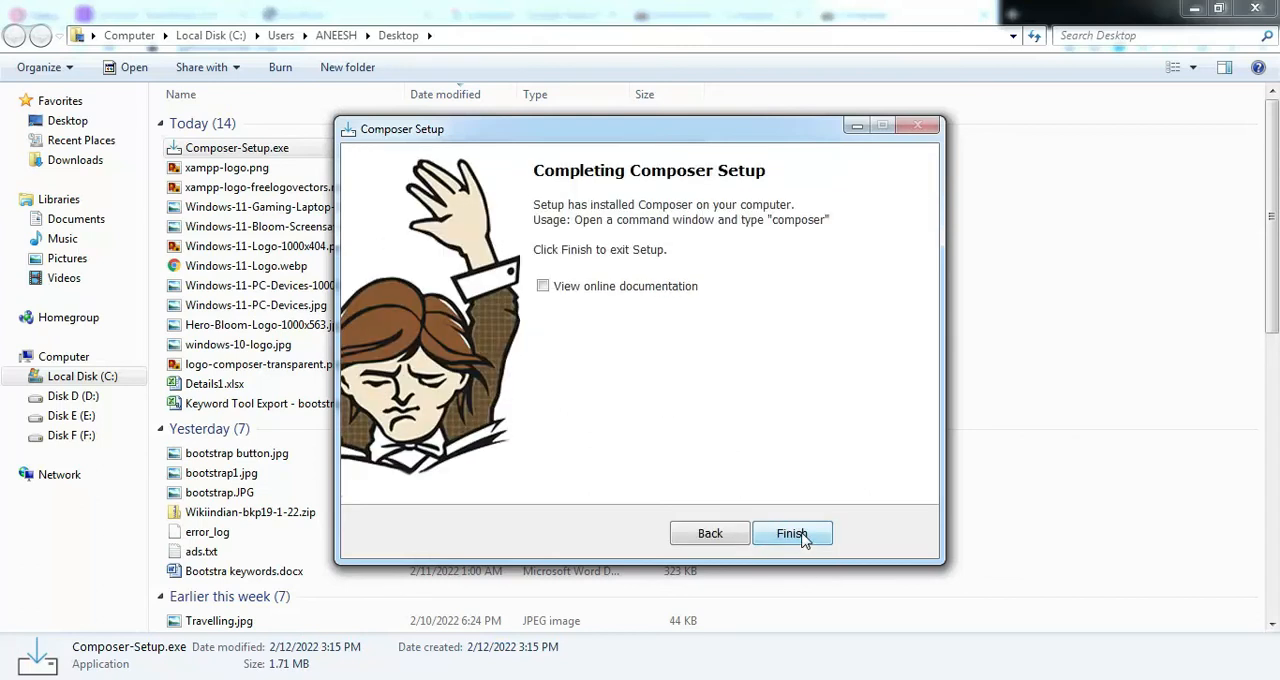
{"action": "left_click", "coordinate": [792, 534]}
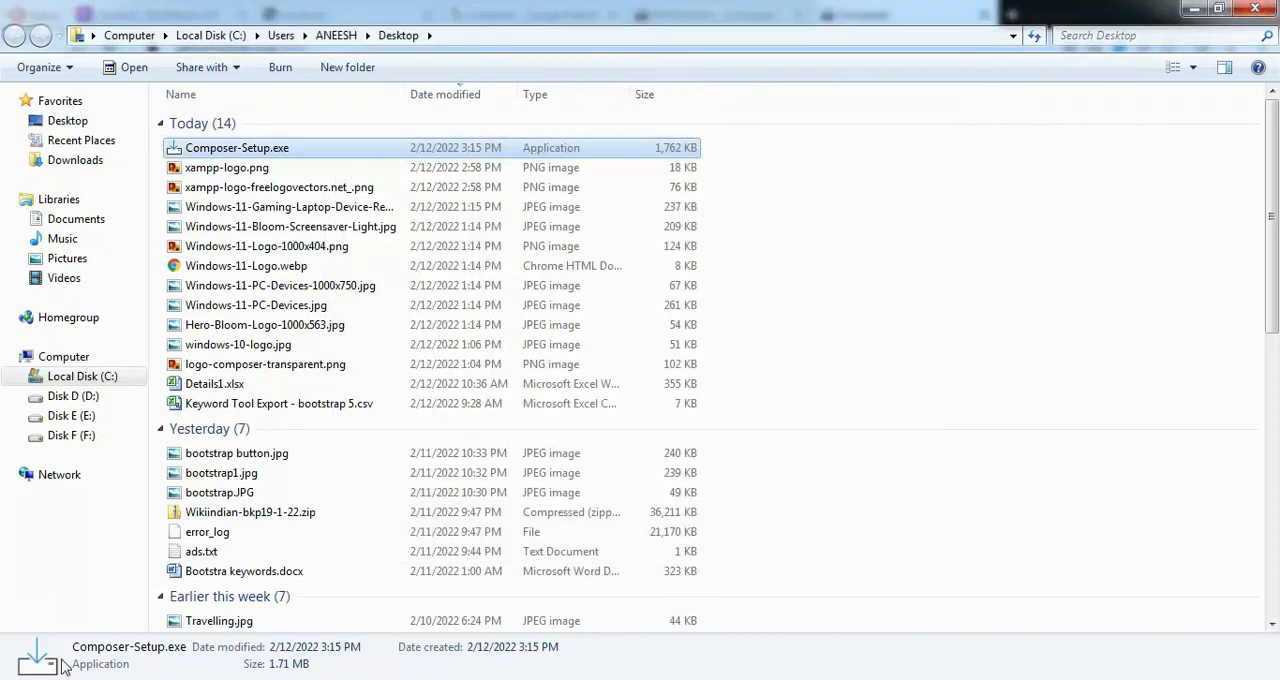
Open a new Windows command prompt (cmd) and run the composer command to check the installation
{"action": "left_click", "coordinate": [27, 679]}
{"action": "left_click", "coordinate": [120, 652]}
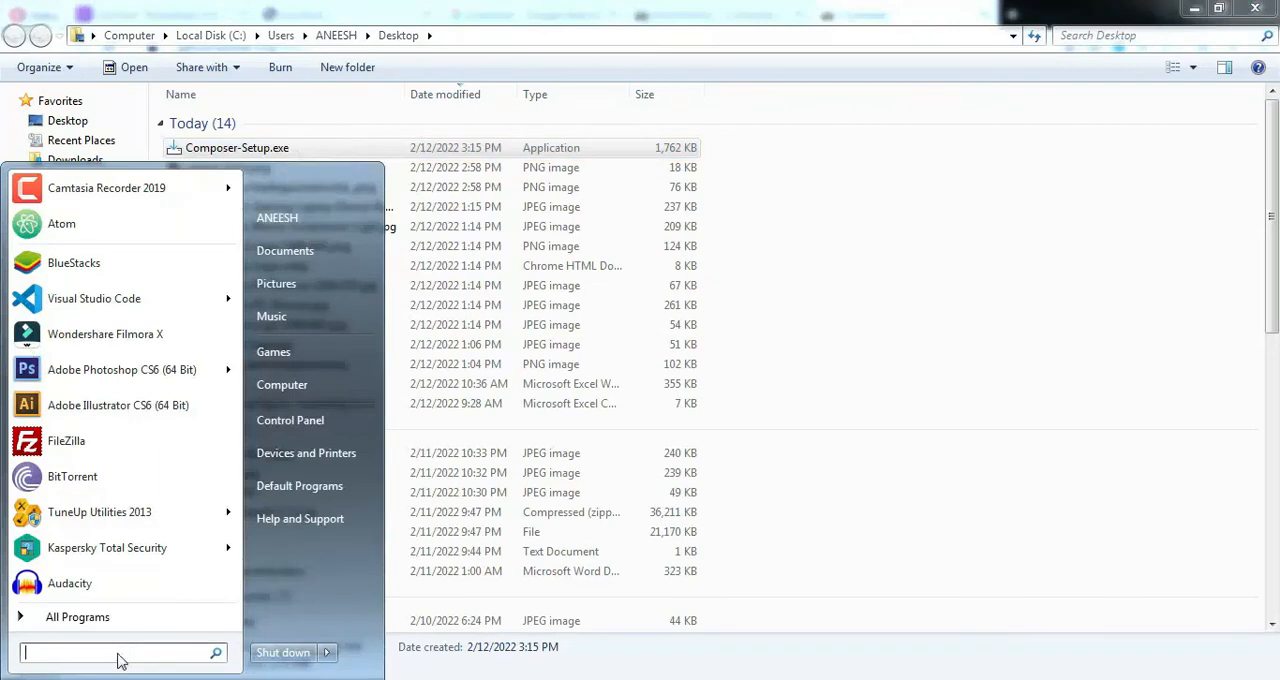
{"action": "type", "text": "cmd"}
{"action": "key", "text": "Return"}
{"action": "type", "text": "composer"}
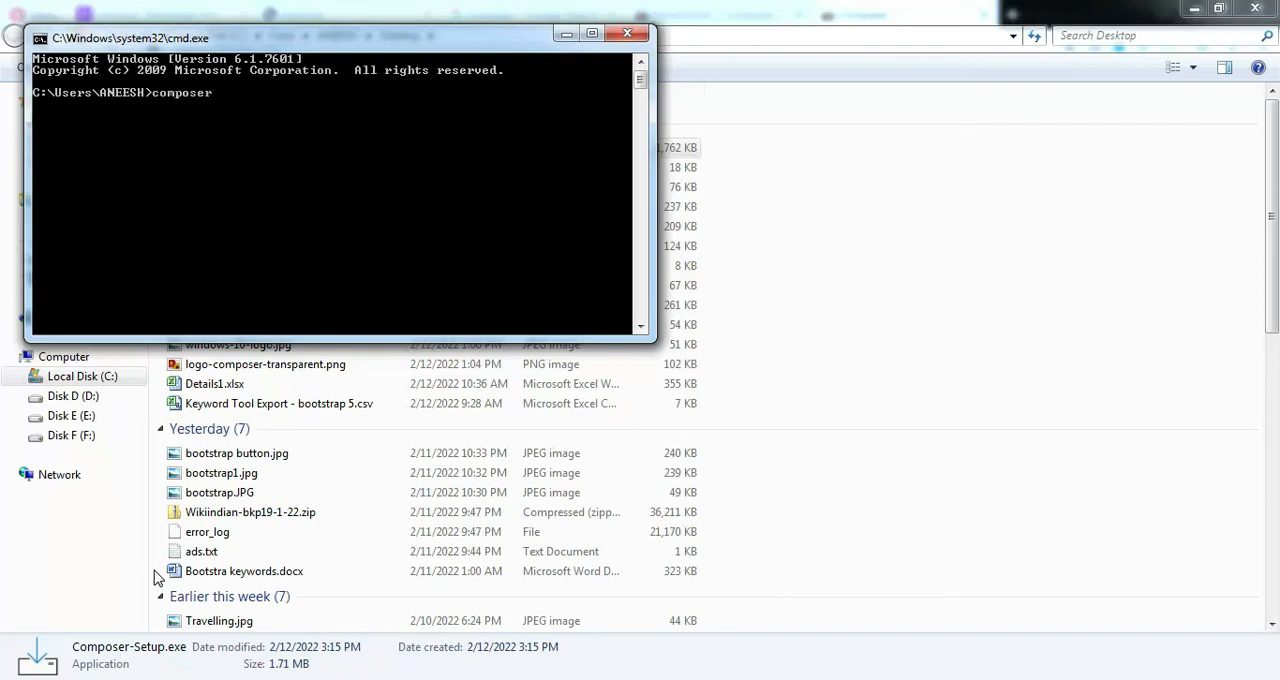
{"action": "key", "text": "Return"}
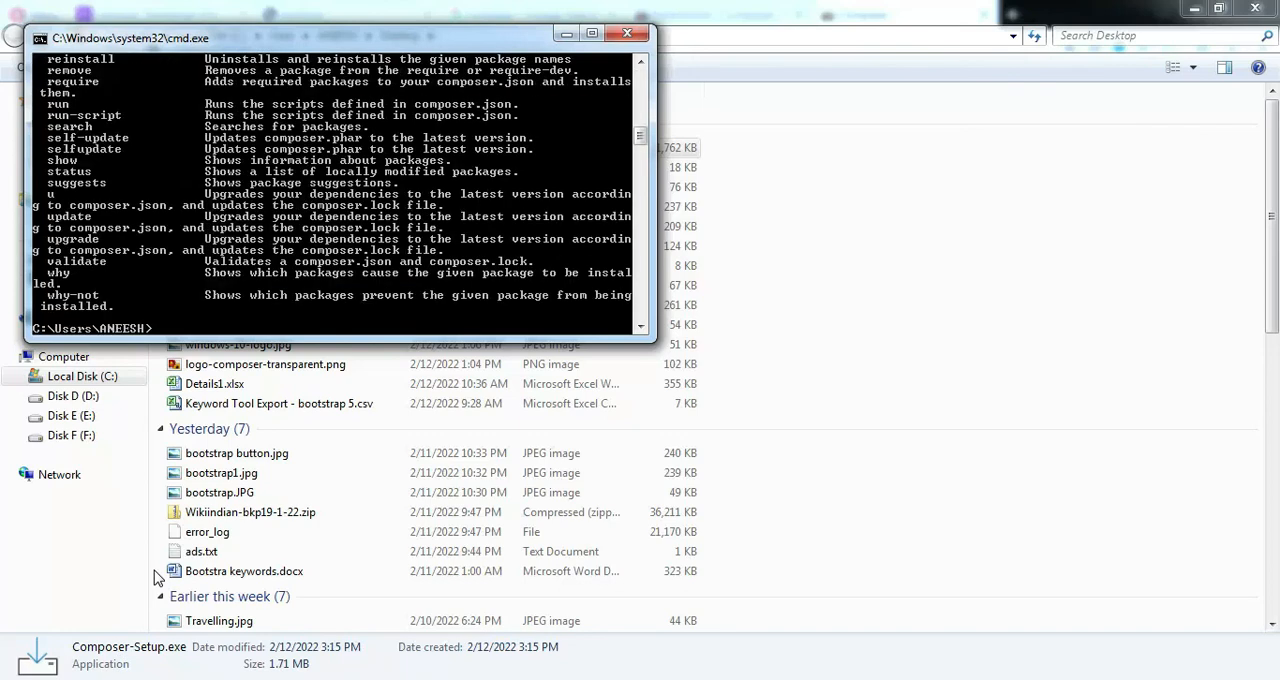
Review the composer command's output, including the version line, options and available commands, and close the command prompt
{"action": "scroll", "coordinate": [642, 286], "scroll_direction": "up", "scroll_amount": 1}
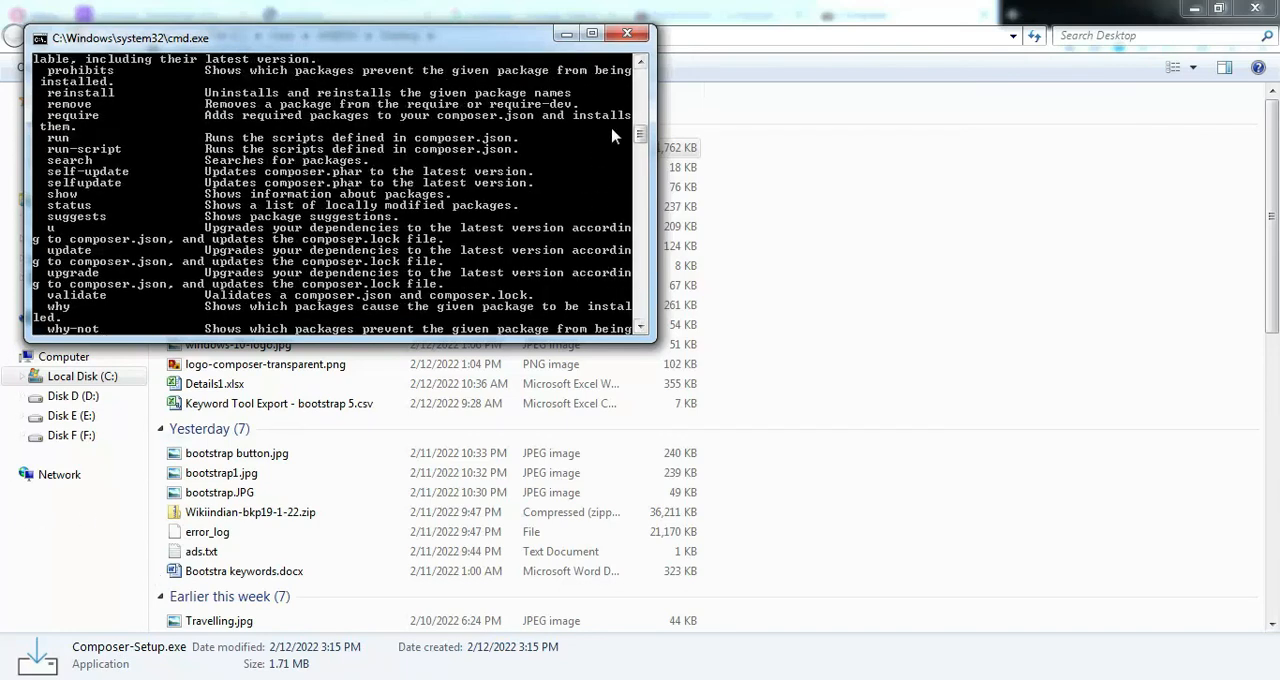
{"action": "left_click_drag", "start_coordinate": [641, 146], "coordinate": [643, 76]}
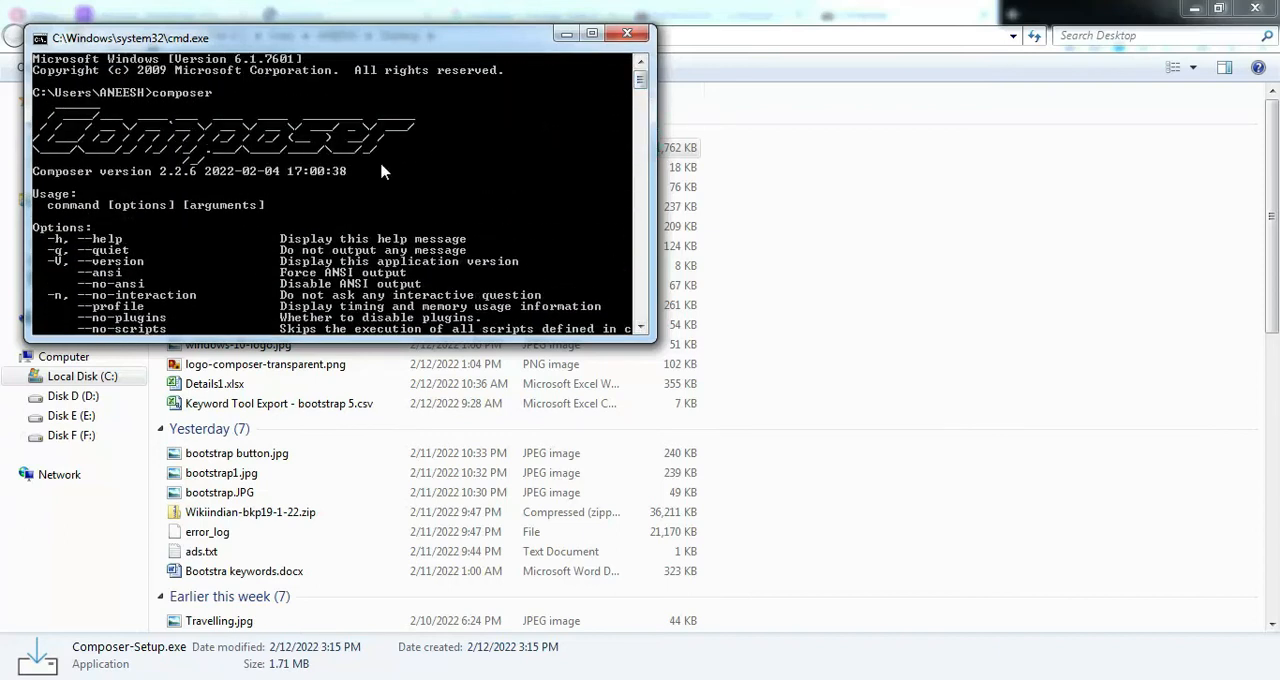
{"action": "left_click_drag", "start_coordinate": [359, 40], "coordinate": [527, 131]}
{"action": "scroll", "coordinate": [688, 275], "scroll_direction": "down", "scroll_amount": 15}
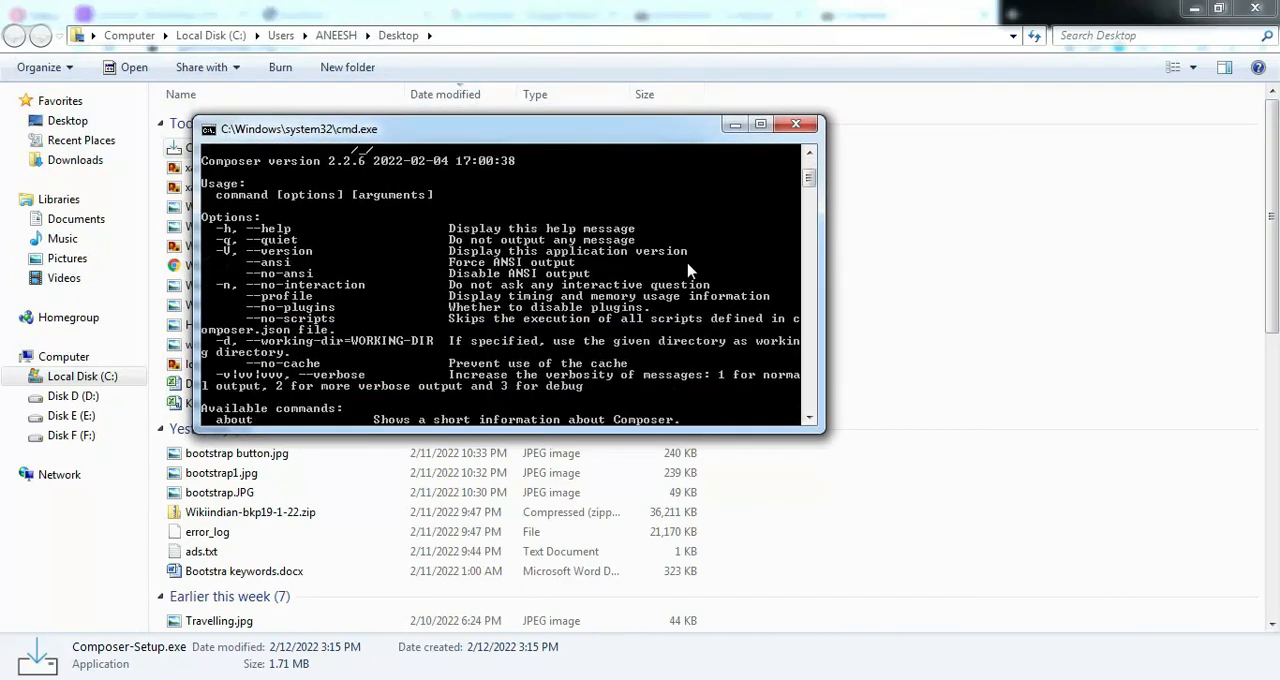
{"action": "scroll", "coordinate": [688, 290], "scroll_direction": "down", "scroll_amount": 14}
{"action": "scroll", "coordinate": [672, 311], "scroll_direction": "up", "scroll_amount": 6}
{"action": "scroll", "coordinate": [672, 311], "scroll_direction": "up", "scroll_amount": 20}
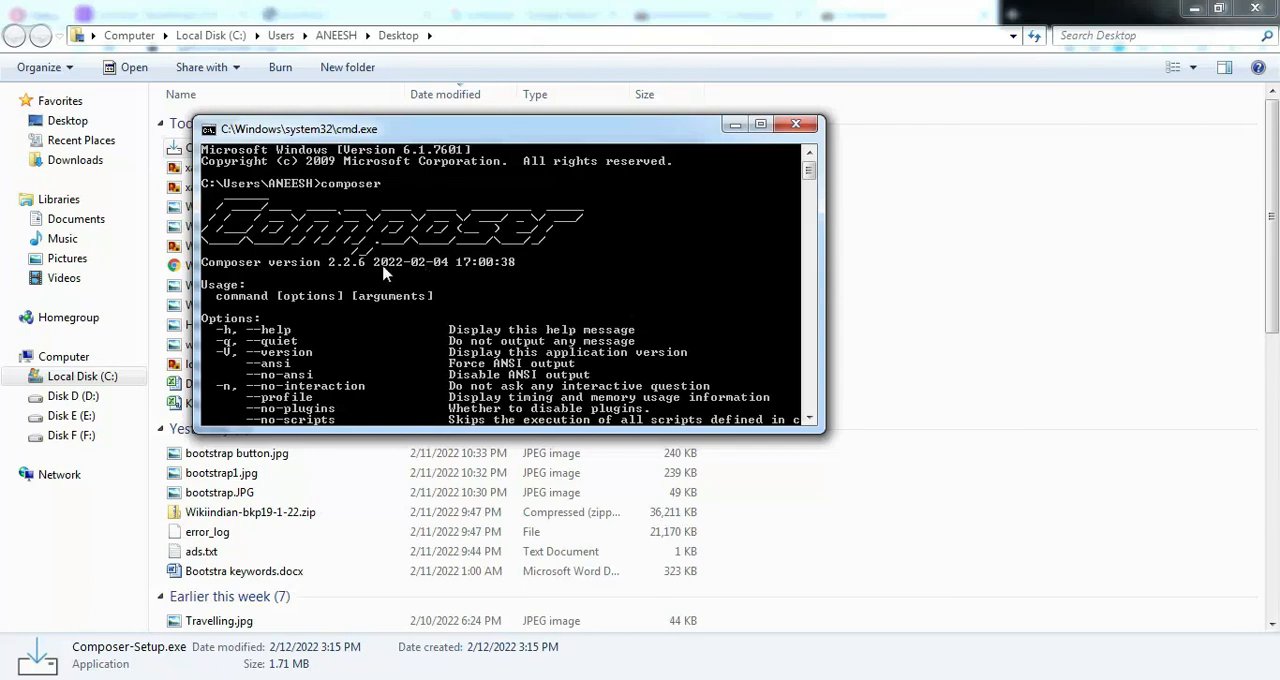
{"action": "scroll", "coordinate": [519, 285], "scroll_direction": "down", "scroll_amount": 10}
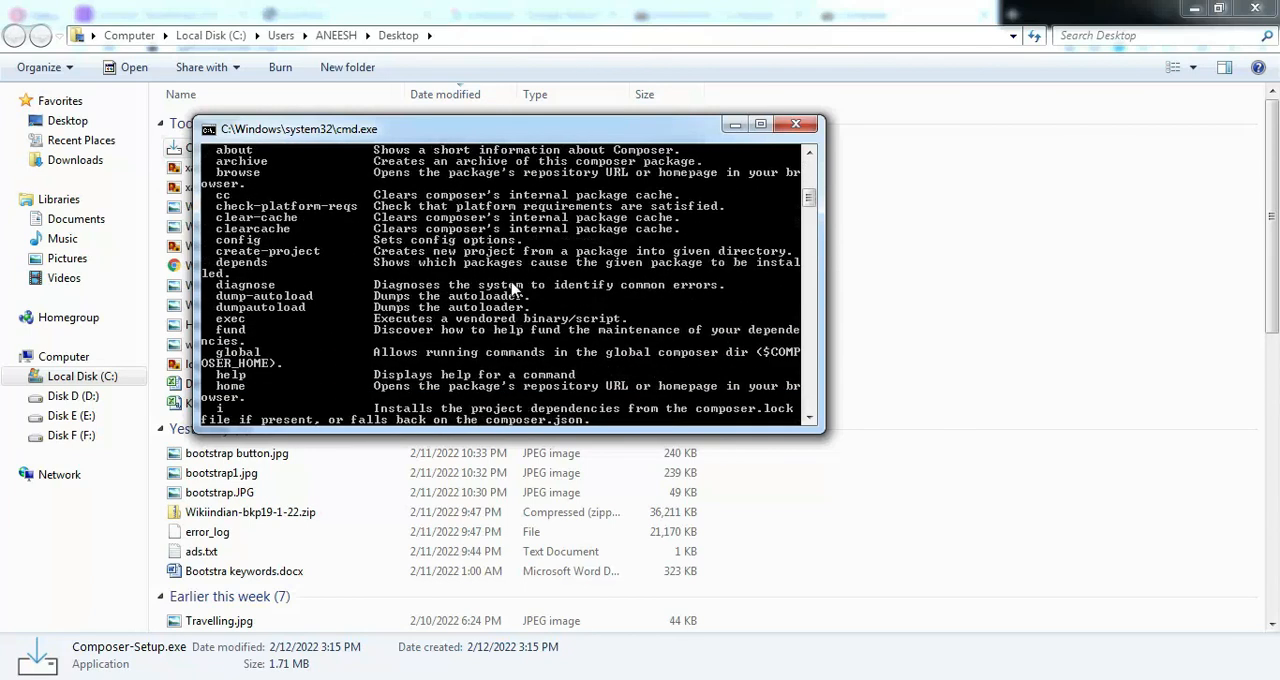
{"action": "scroll", "coordinate": [505, 295], "scroll_direction": "down", "scroll_amount": 10}
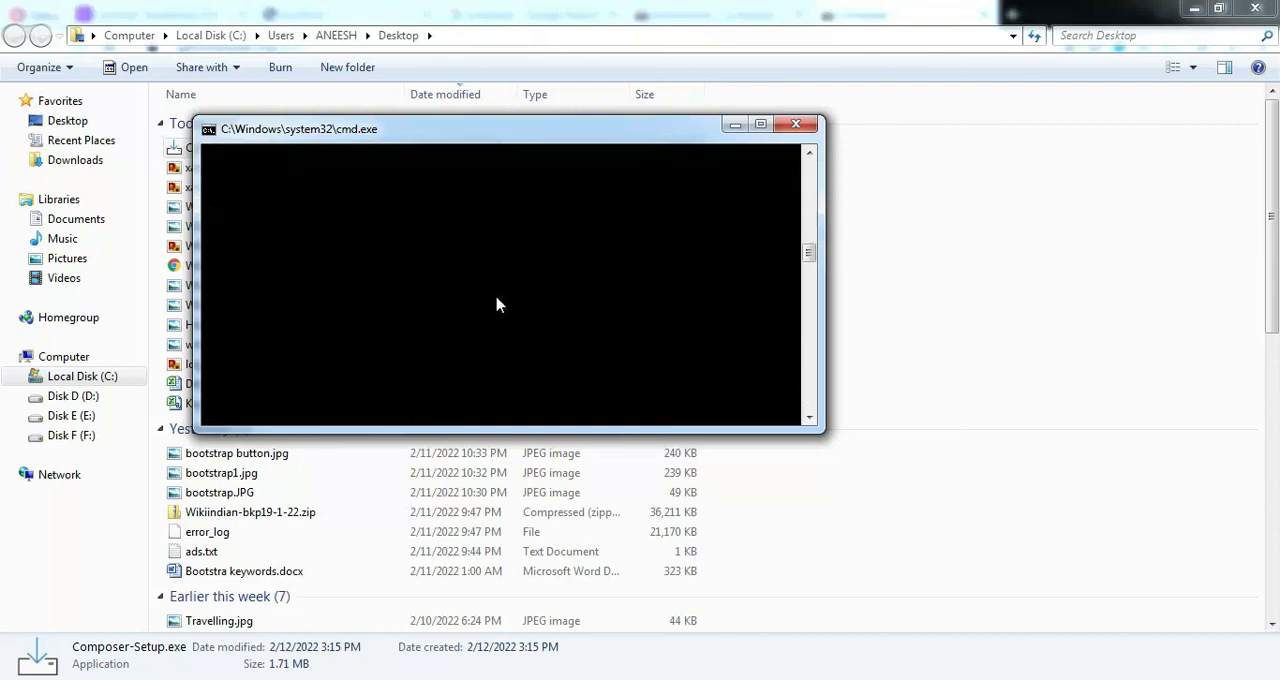
{"action": "left_click", "coordinate": [795, 124]}
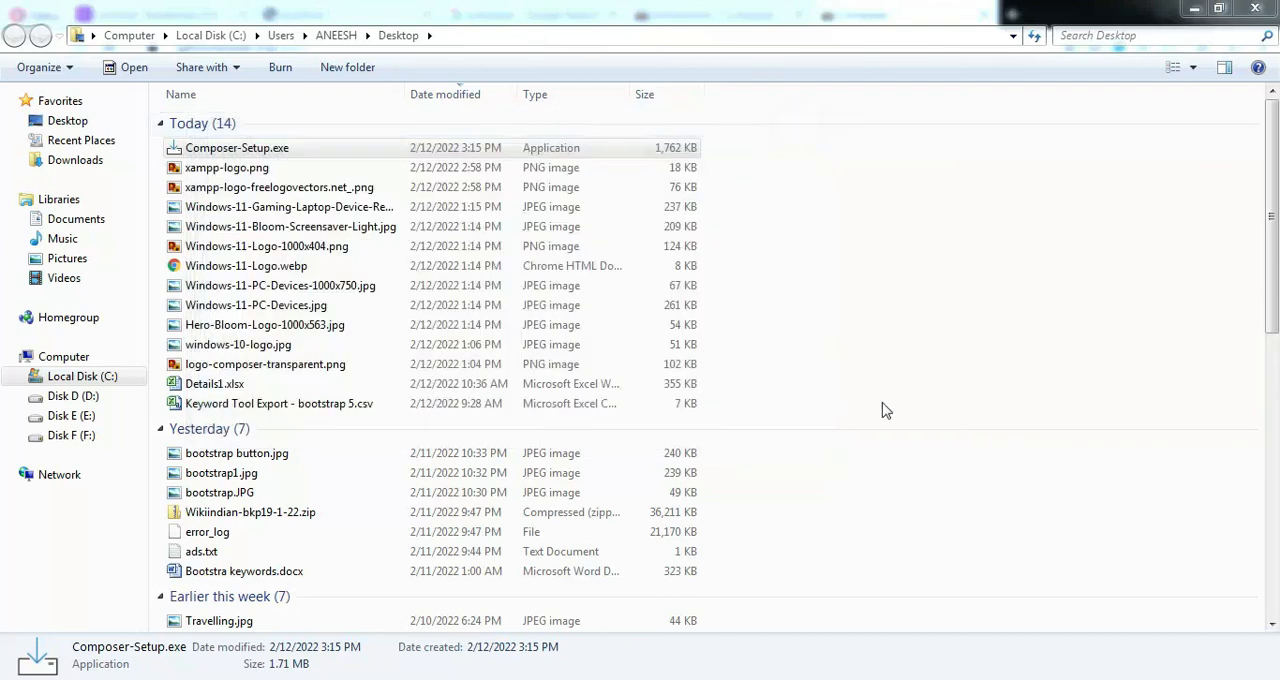